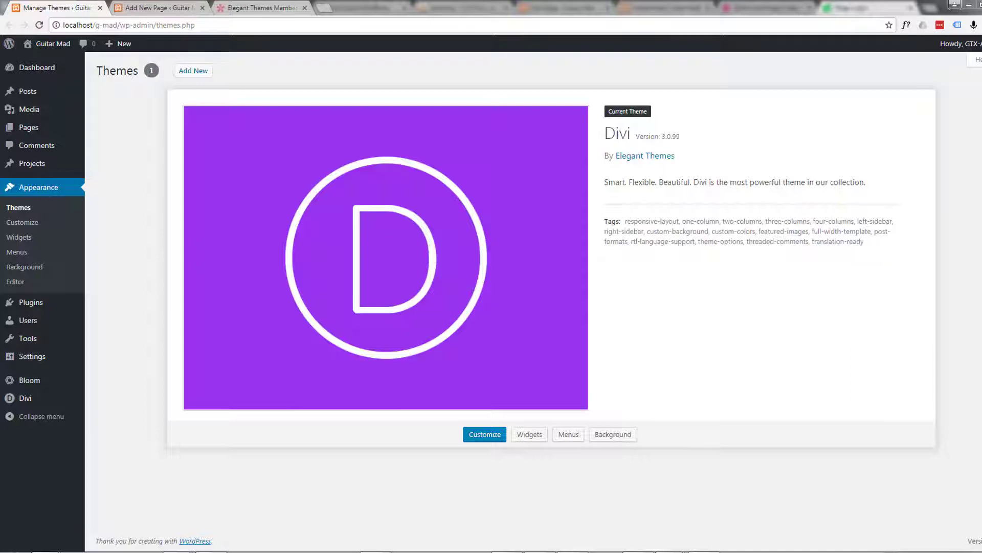
# - Examine the themes and plugins offered for download in the Elegant Themes members area
pyautogui.click(294, 353)
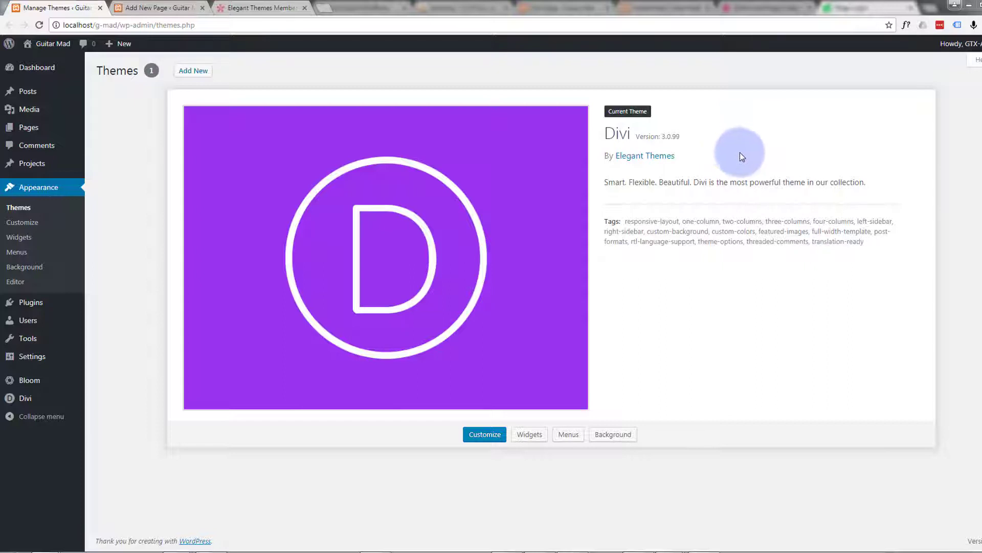
pyautogui.click(255, 9)
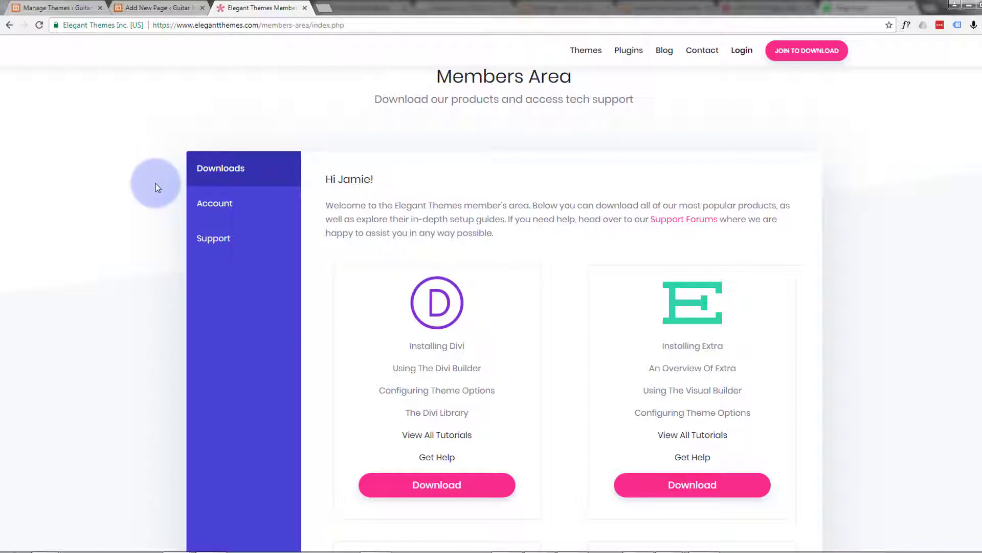
pyautogui.scroll(-2, 155, 182)
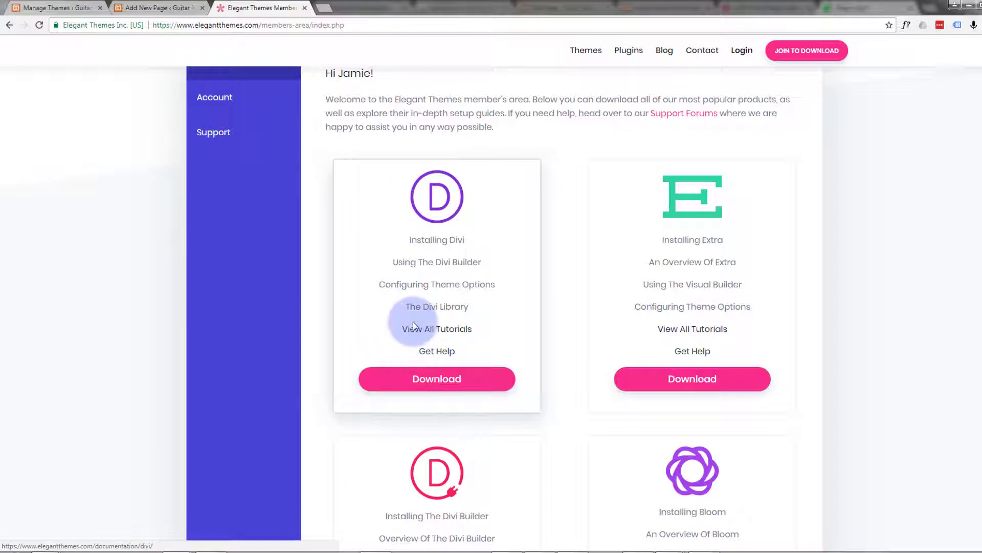
pyautogui.scroll(-2, 412, 326)
pyautogui.scroll(-3, 394, 211)
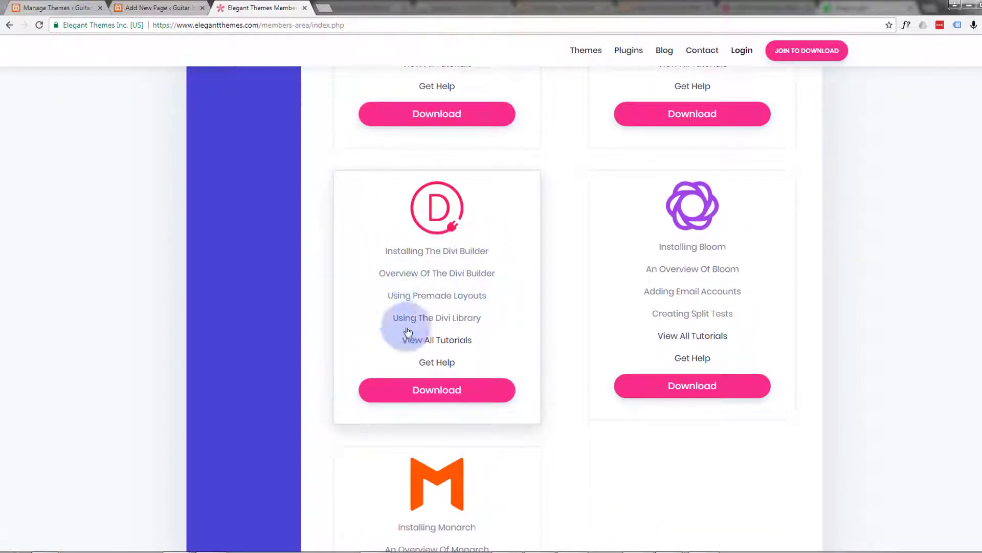
pyautogui.scroll(-1, 330, 237)
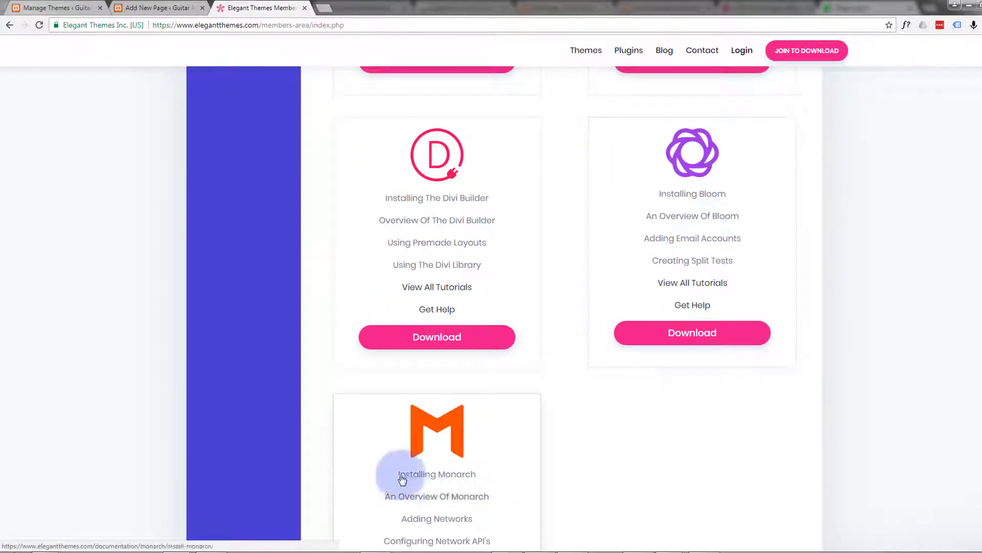
pyautogui.scroll(7, 584, 433)
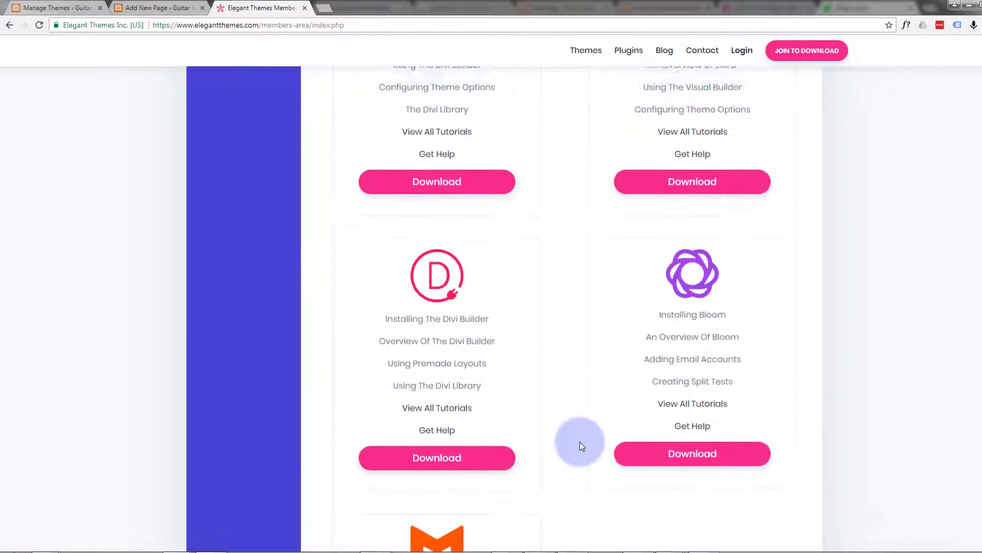
pyautogui.scroll(1, 579, 441)
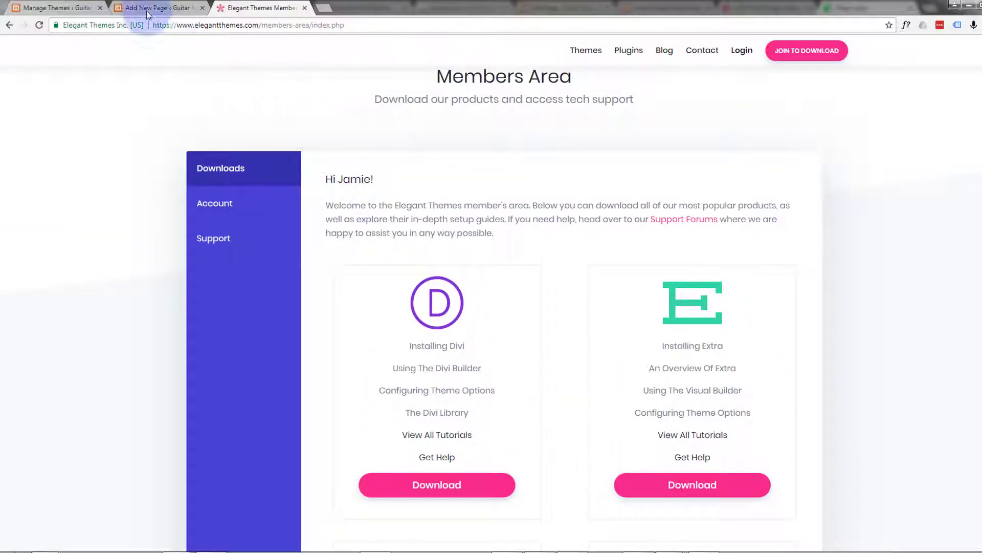
# - Open the site's installed plugins list in a separate browser tab and review the Elegant Themes plugins
pyautogui.click(51, 10)
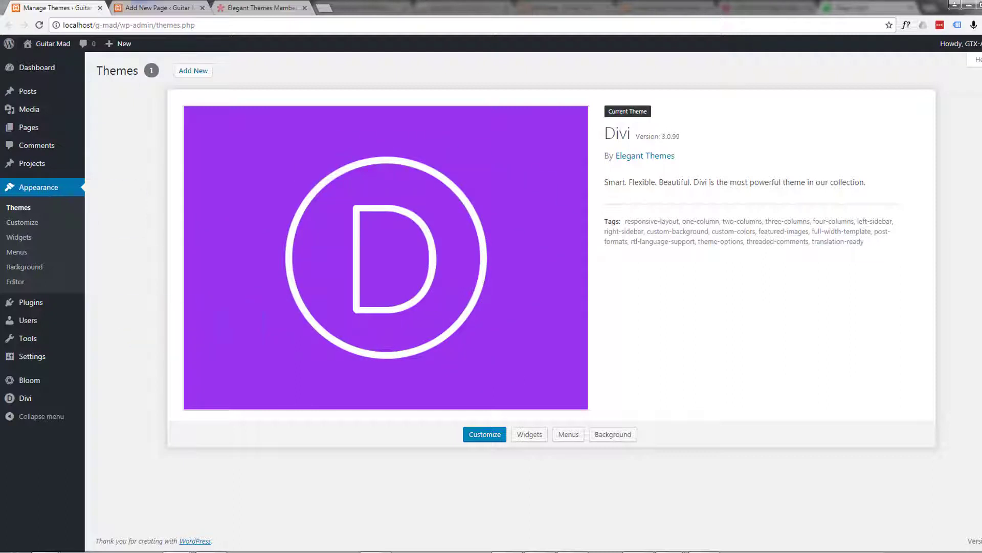
pyautogui.click(148, 7)
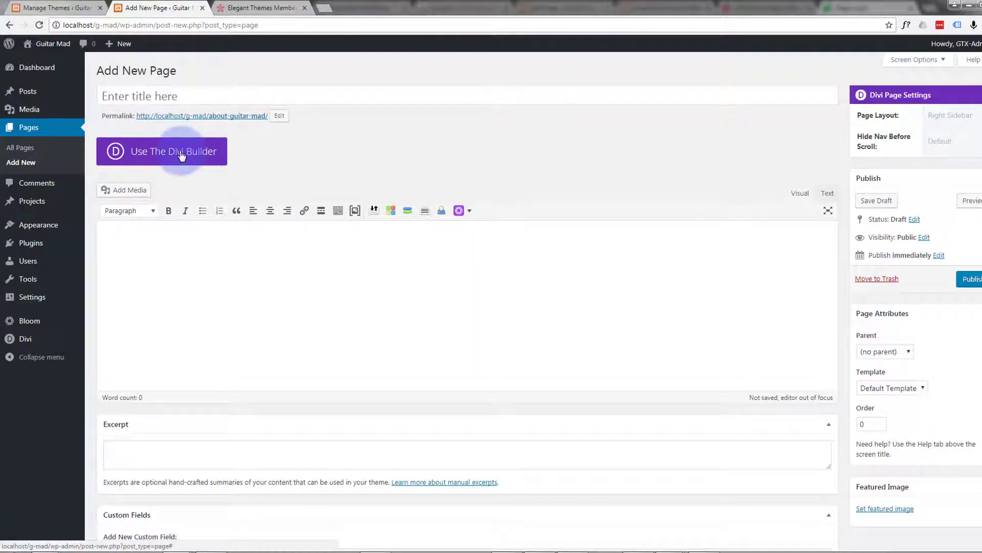
pyautogui.moveTo(32, 247)
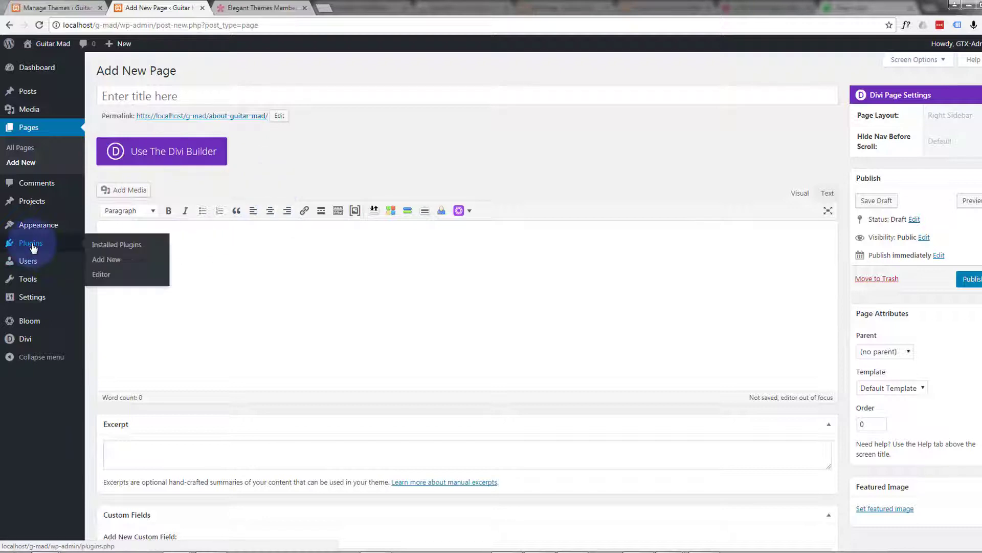
pyautogui.middleClick(110, 244)
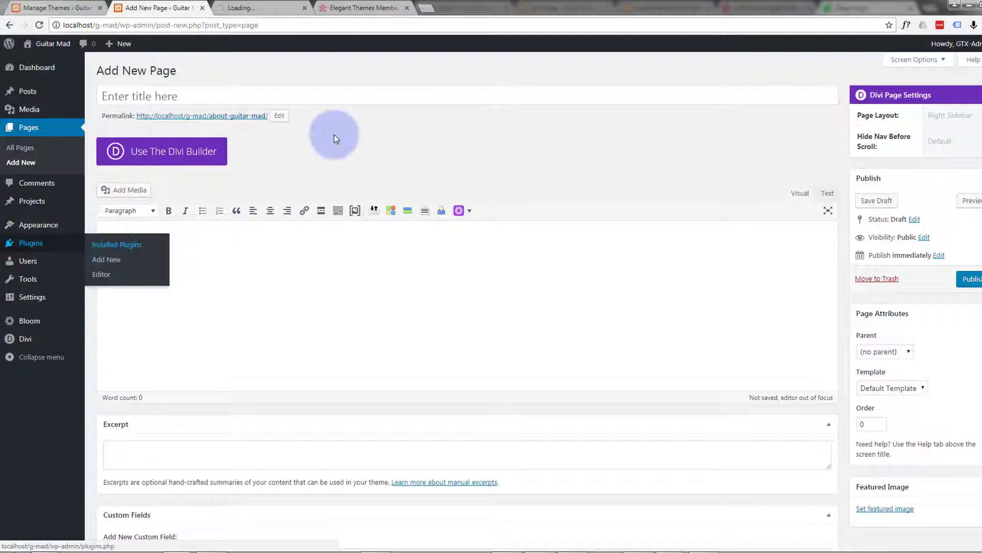
pyautogui.click(256, 5)
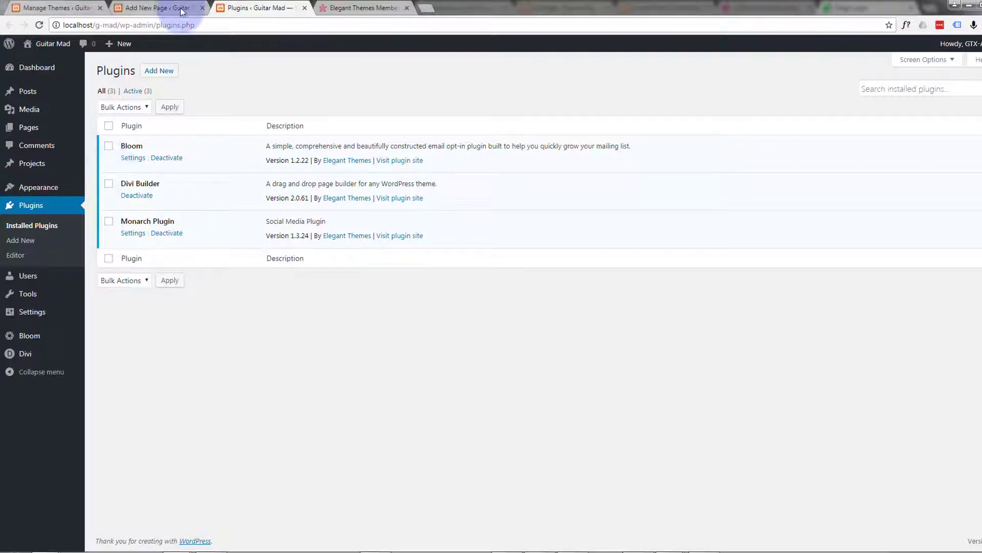
# - Enable the Divi Builder on the new page and open its library of premade layouts
pyautogui.click(153, 9)
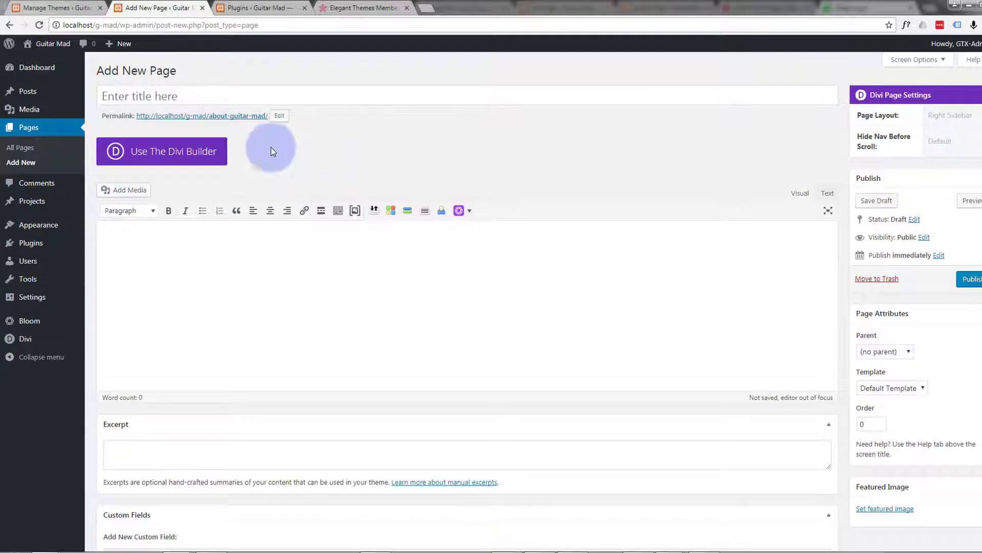
pyautogui.click(171, 158)
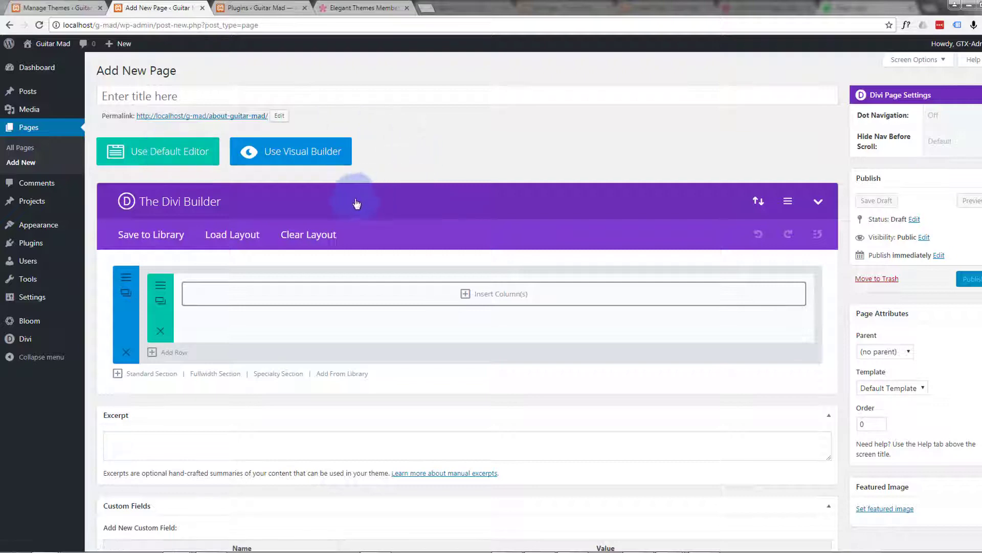
pyautogui.click(229, 239)
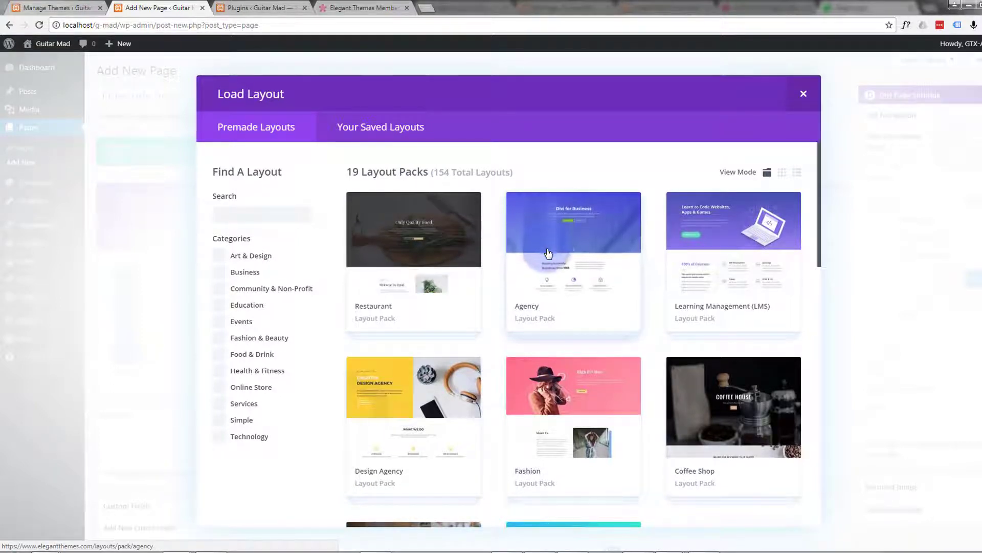
# - Open the Learning Management (LMS) layout pack and examine the live demo of its Landing page
pyautogui.click(719, 284)
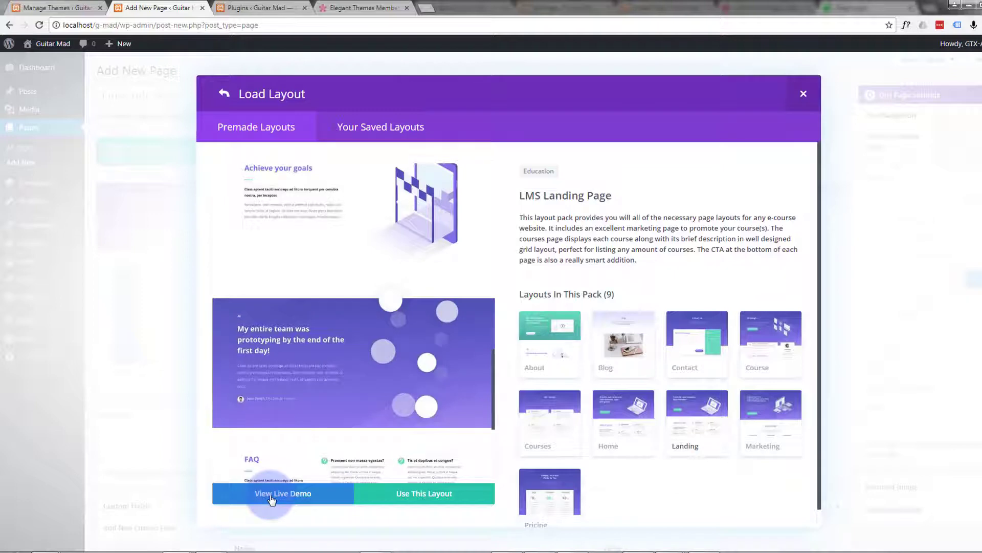
pyautogui.click(271, 499)
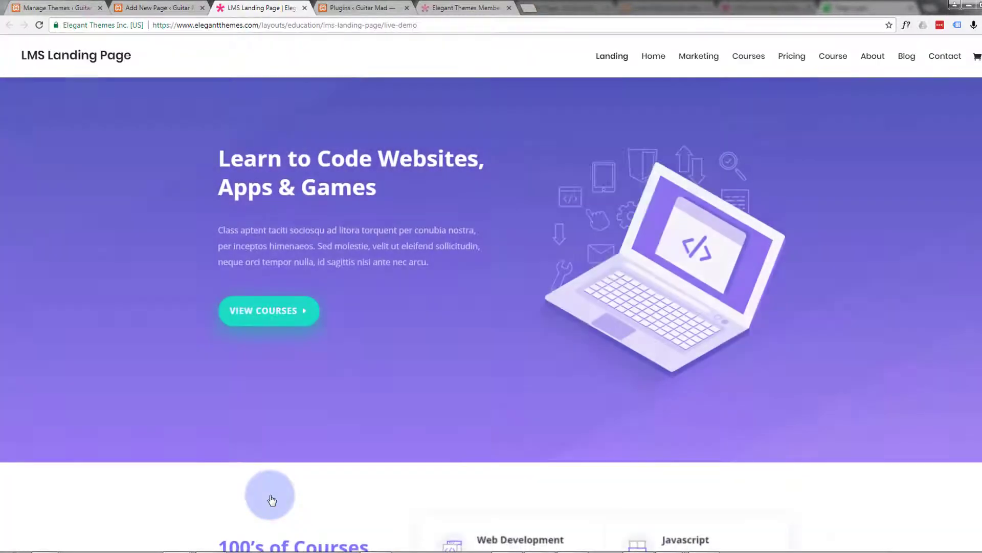
pyautogui.scroll(-10, 453, 222)
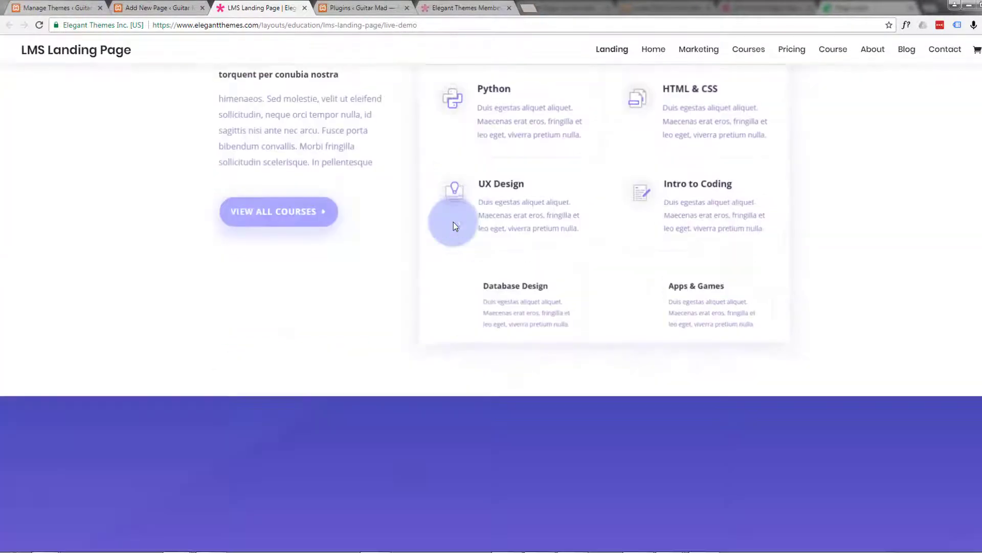
pyautogui.scroll(-10, 453, 222)
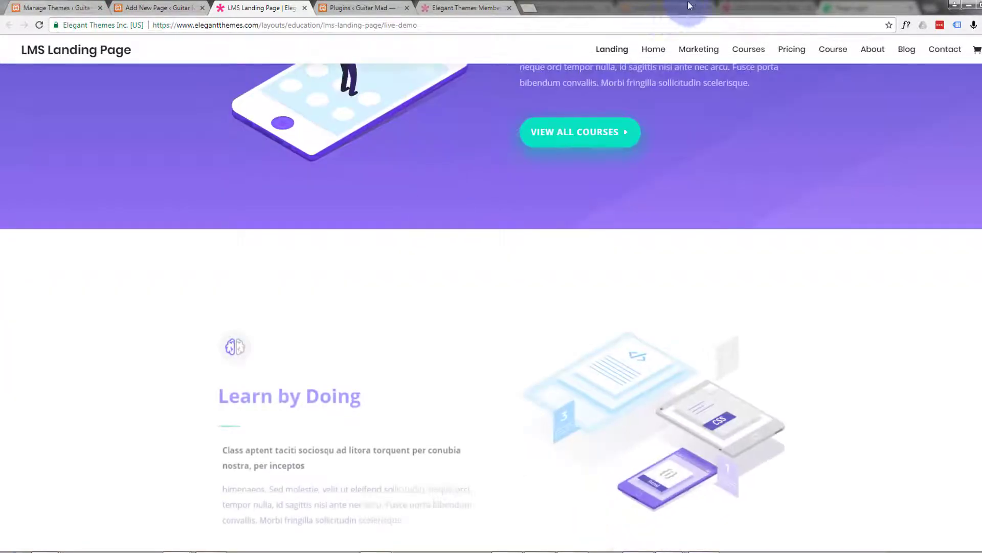
# - Examine the Home and Marketing pages of the LMS layout pack's live demo
pyautogui.click(656, 50)
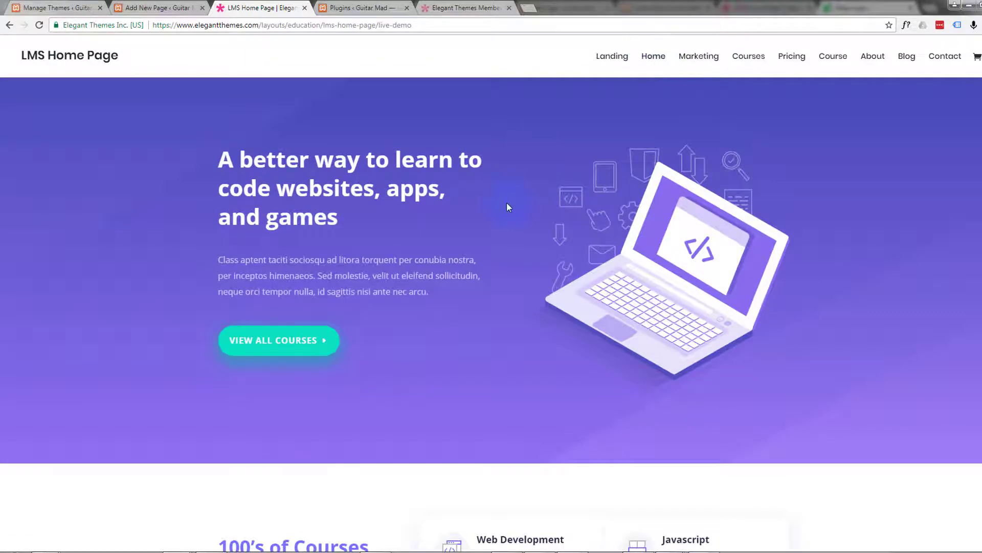
pyautogui.scroll(-15, 507, 207)
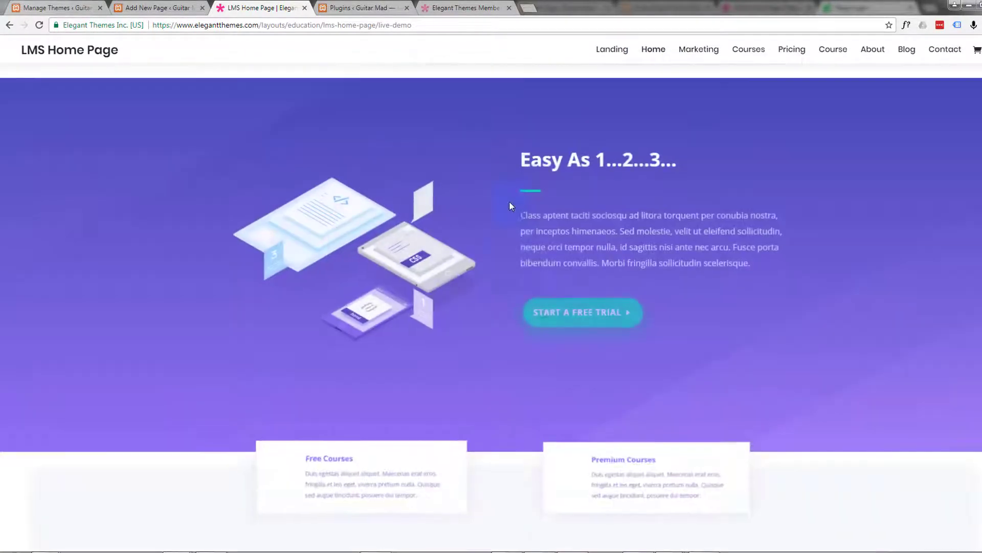
pyautogui.scroll(-3, 510, 205)
pyautogui.click(700, 49)
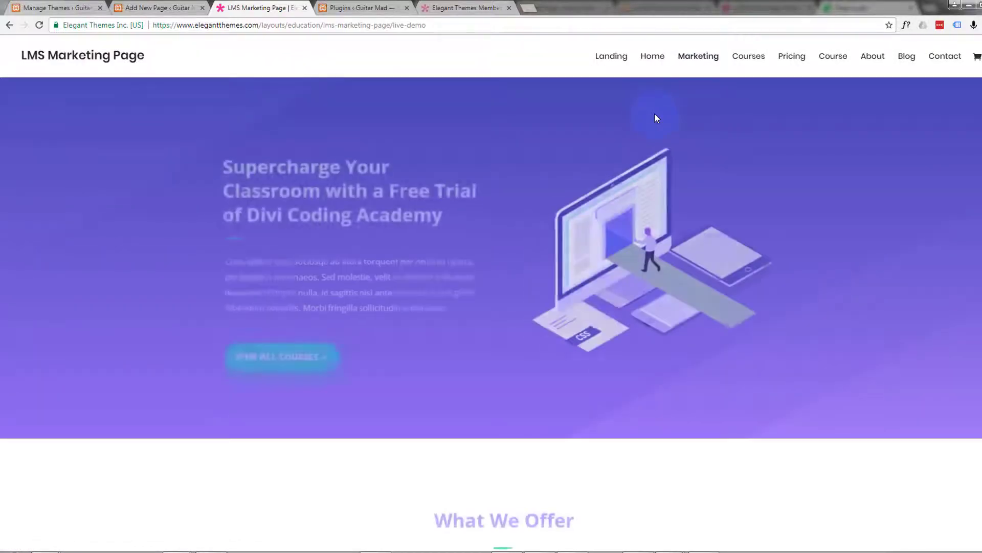
pyautogui.scroll(-12, 656, 116)
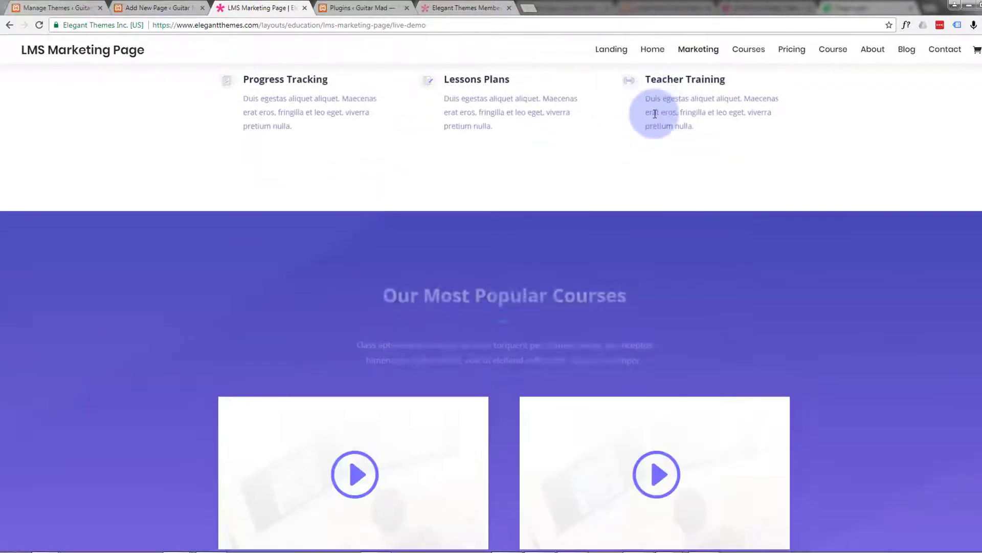
pyautogui.scroll(-4, 647, 114)
# - Examine the Courses page of the LMS live demo from the header down to the footer
pyautogui.click(748, 51)
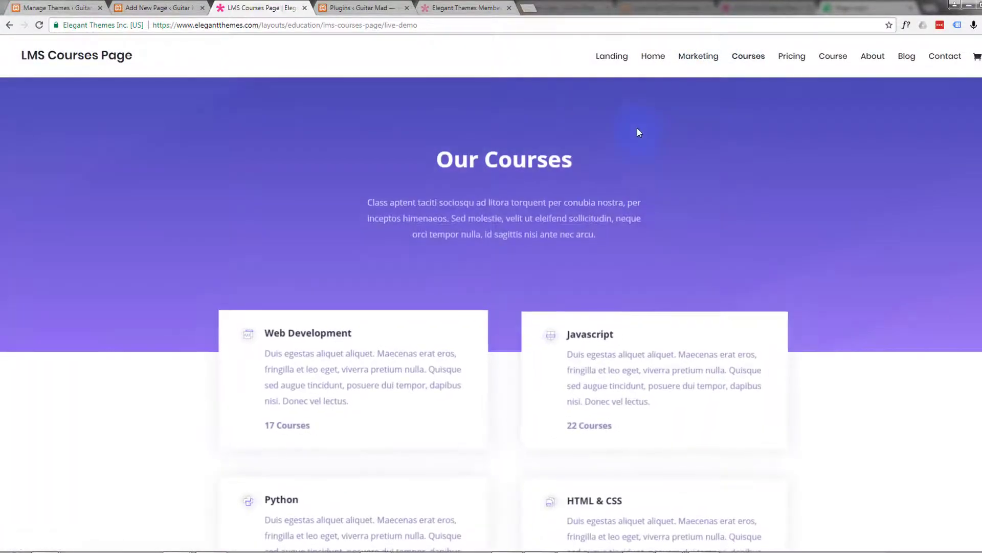
pyautogui.scroll(-8, 637, 129)
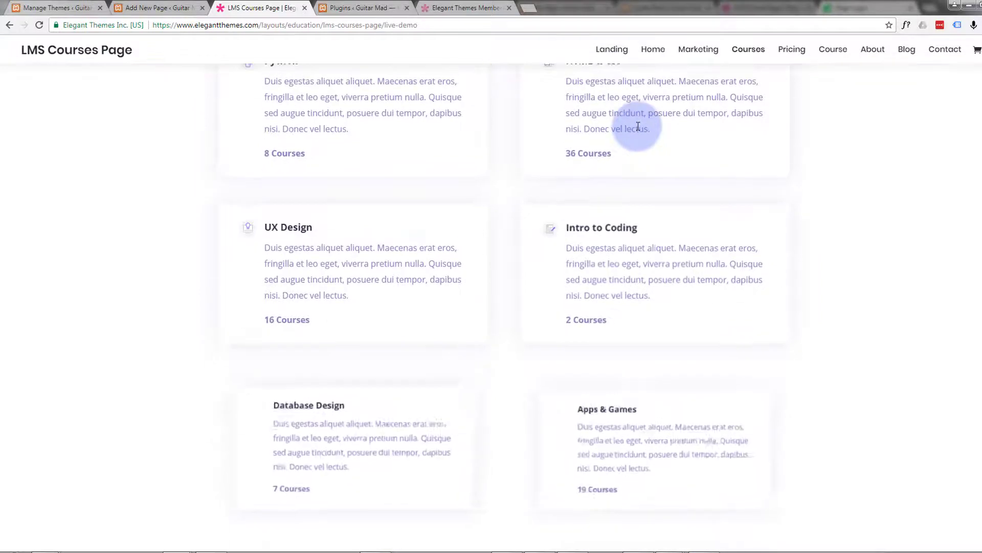
pyautogui.scroll(-7, 638, 127)
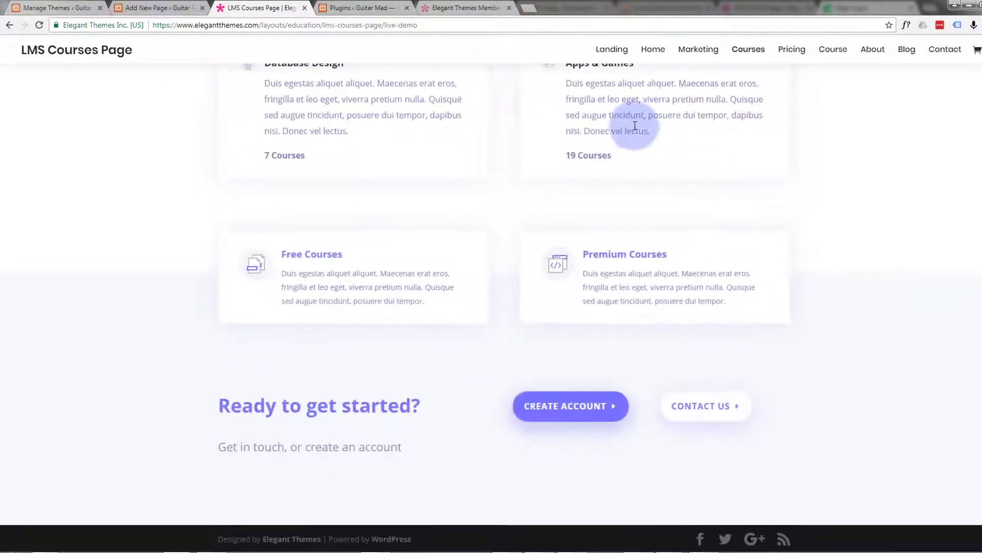
pyautogui.scroll(15, 635, 126)
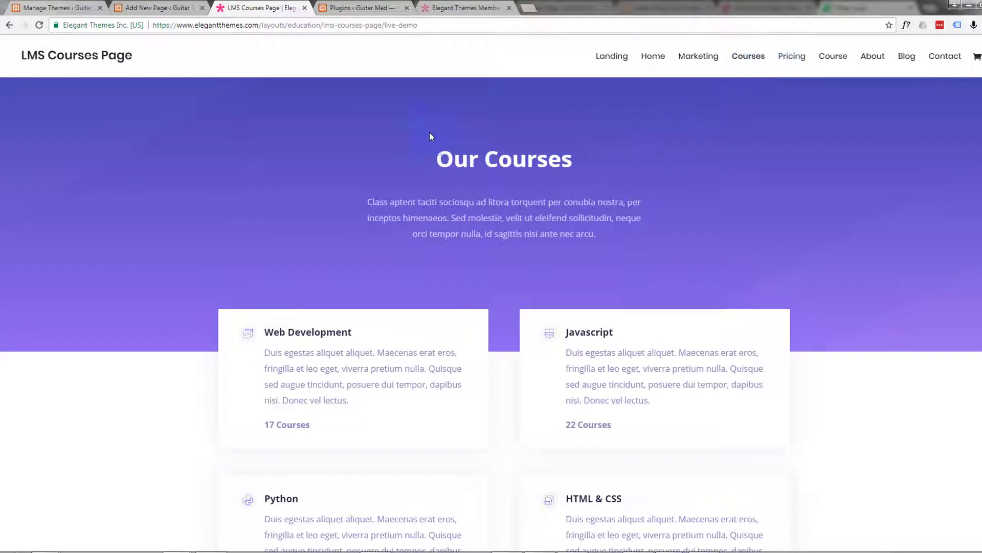
# - Examine the Pricing page of the LMS live demo, including the plan table, feature list and FAQ
pyautogui.click(788, 61)
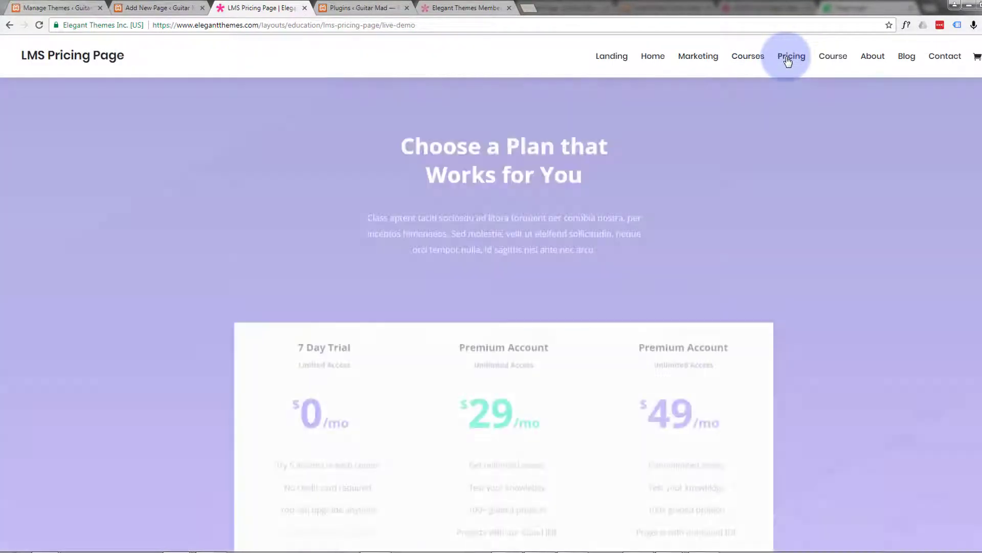
pyautogui.scroll(-7, 700, 131)
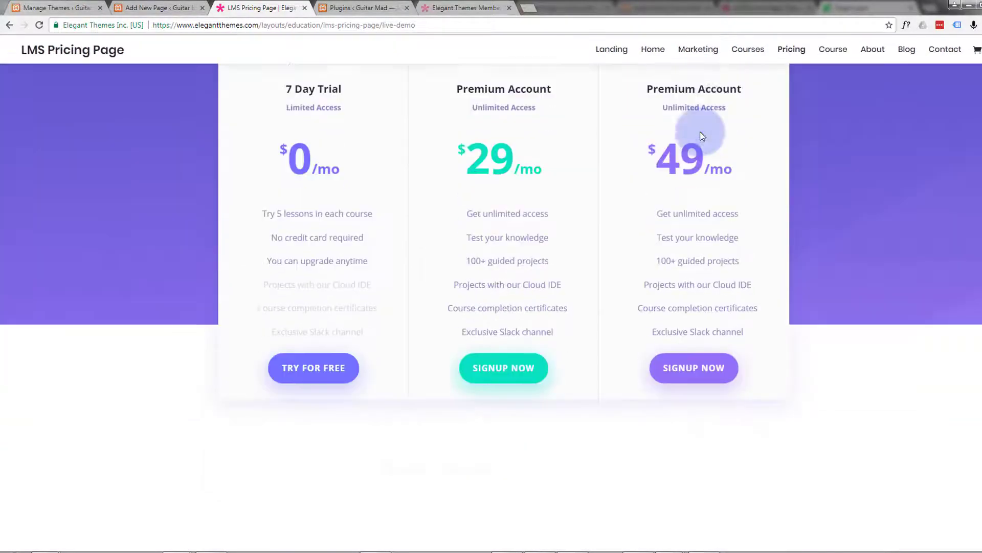
pyautogui.scroll(-10, 702, 132)
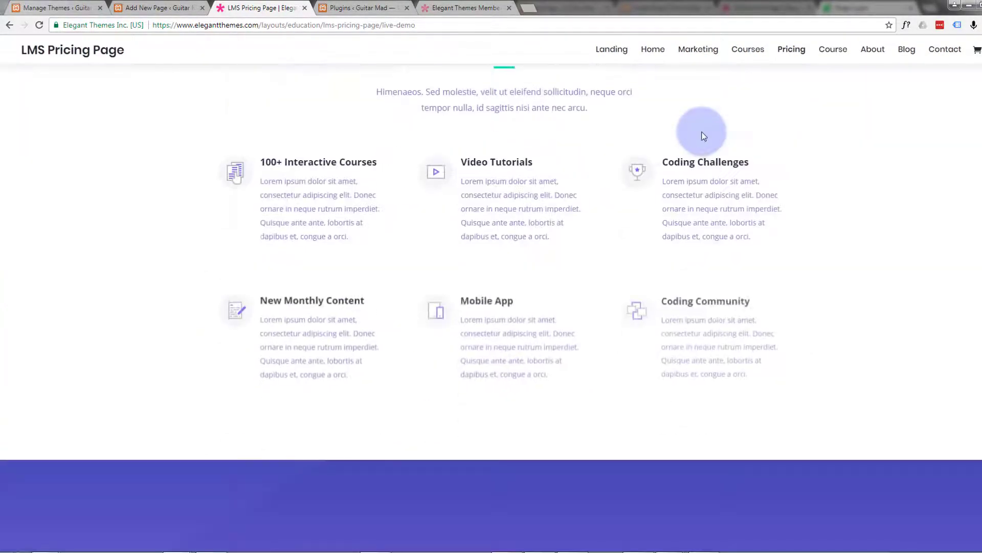
pyautogui.scroll(-10, 701, 131)
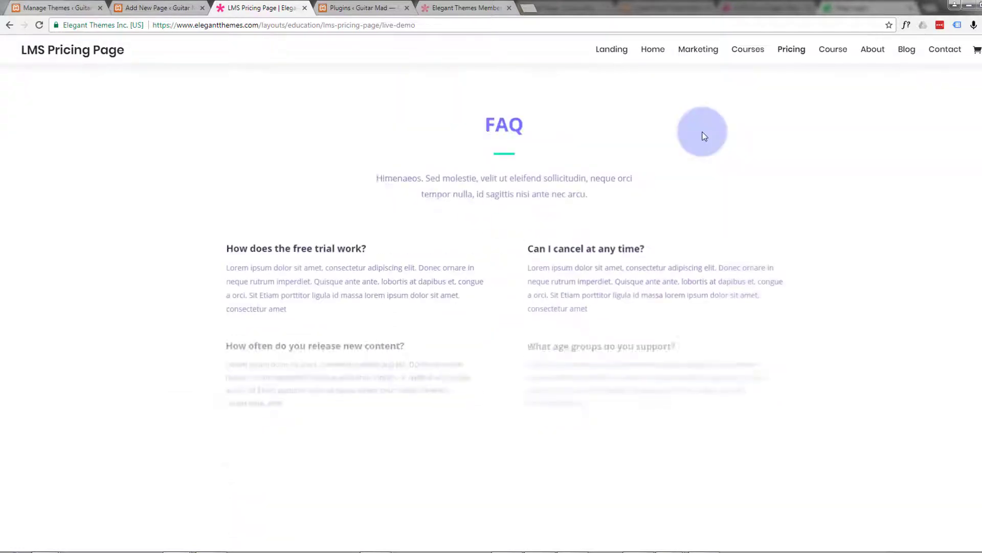
pyautogui.scroll(4, 702, 132)
pyautogui.scroll(3, 702, 132)
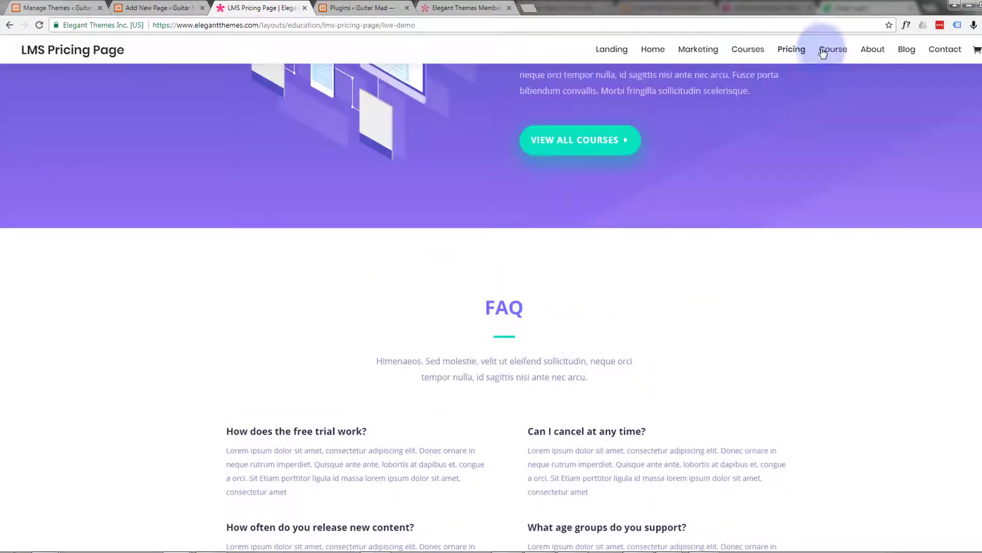
# - Examine the About page of the LMS live demo, including its lesson sections
pyautogui.click(873, 49)
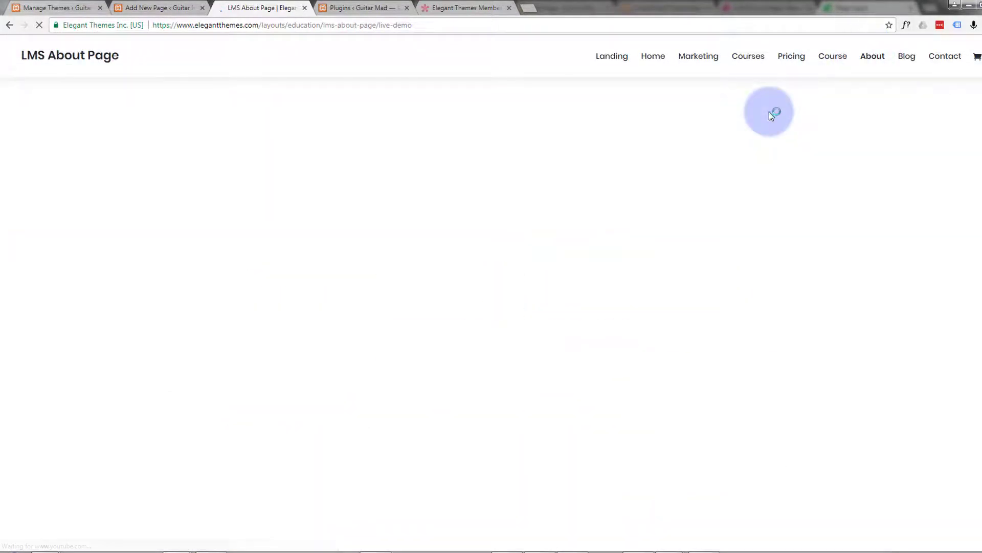
pyautogui.scroll(-10, 769, 111)
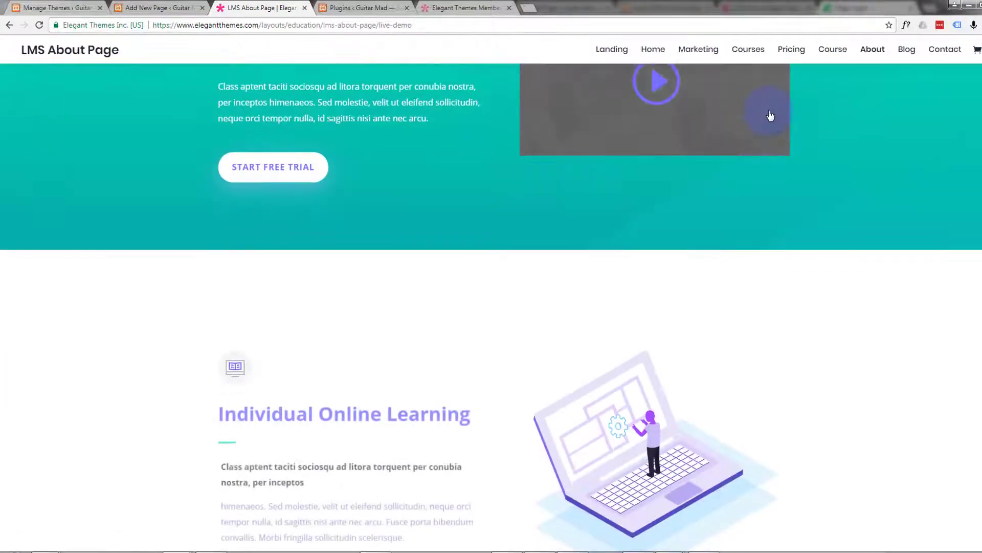
pyautogui.scroll(-8, 768, 109)
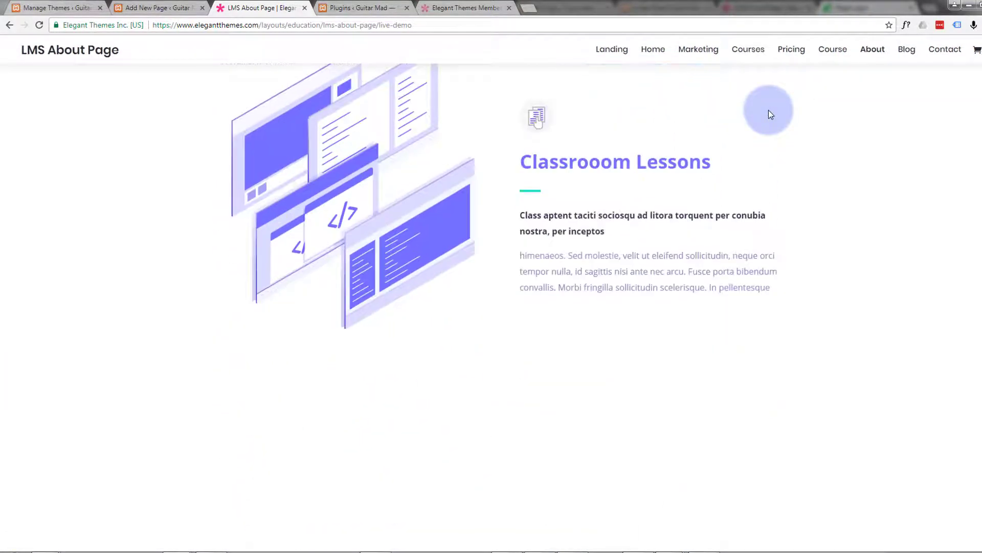
# - Examine the Blog page of the LMS live demo through its post list, and close the demo
pyautogui.scroll(3, 769, 109)
pyautogui.scroll(12, 768, 109)
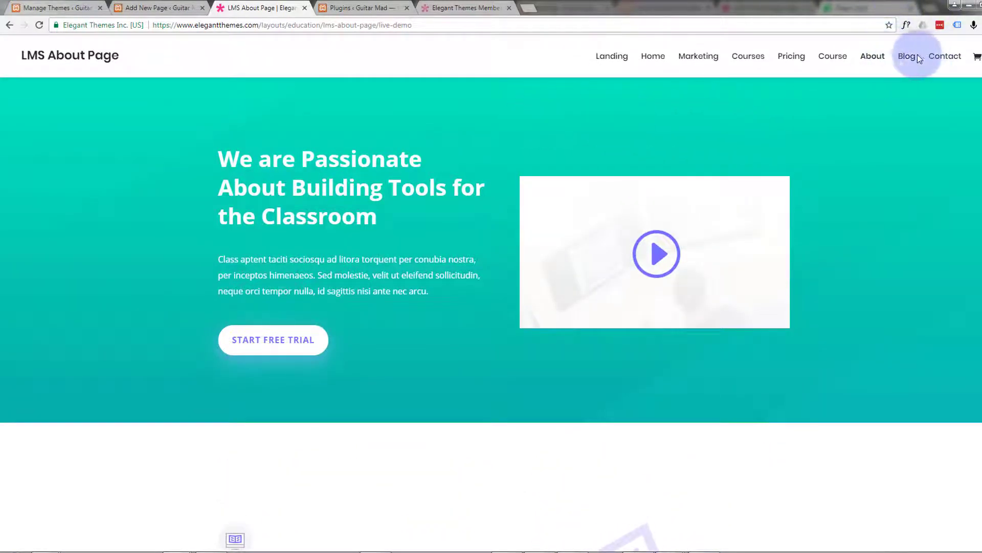
pyautogui.click(904, 56)
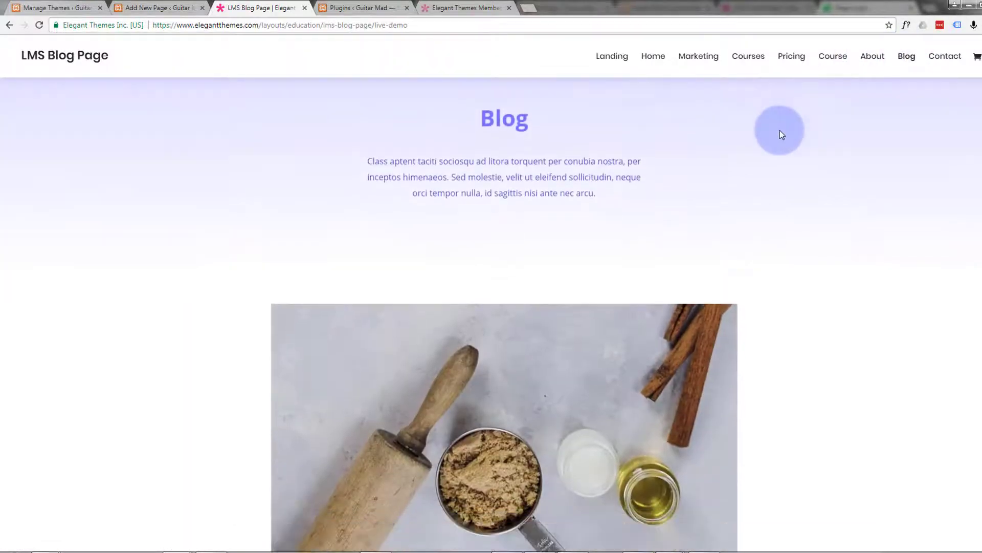
pyautogui.scroll(-10, 780, 135)
pyautogui.scroll(-11, 781, 131)
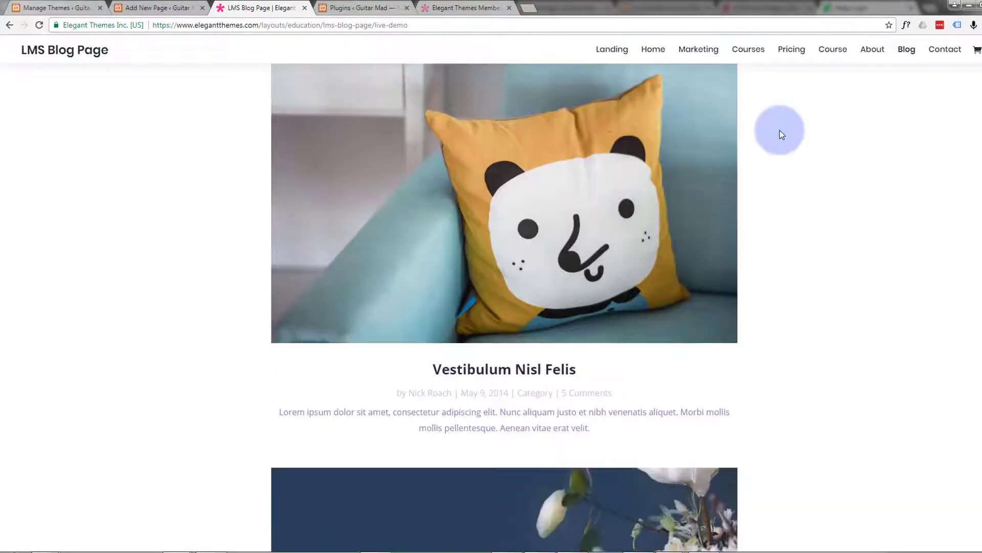
pyautogui.scroll(-12, 782, 133)
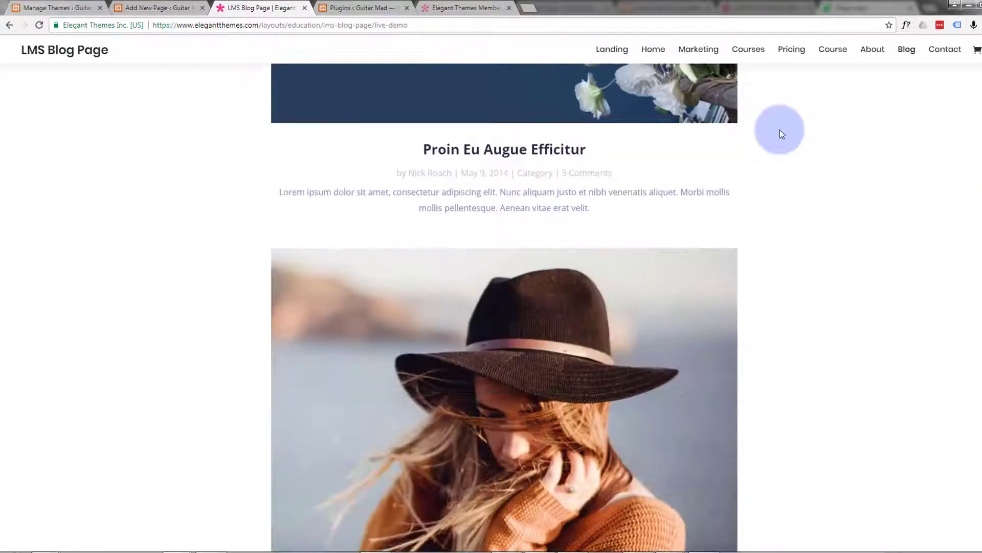
pyautogui.scroll(-2, 781, 129)
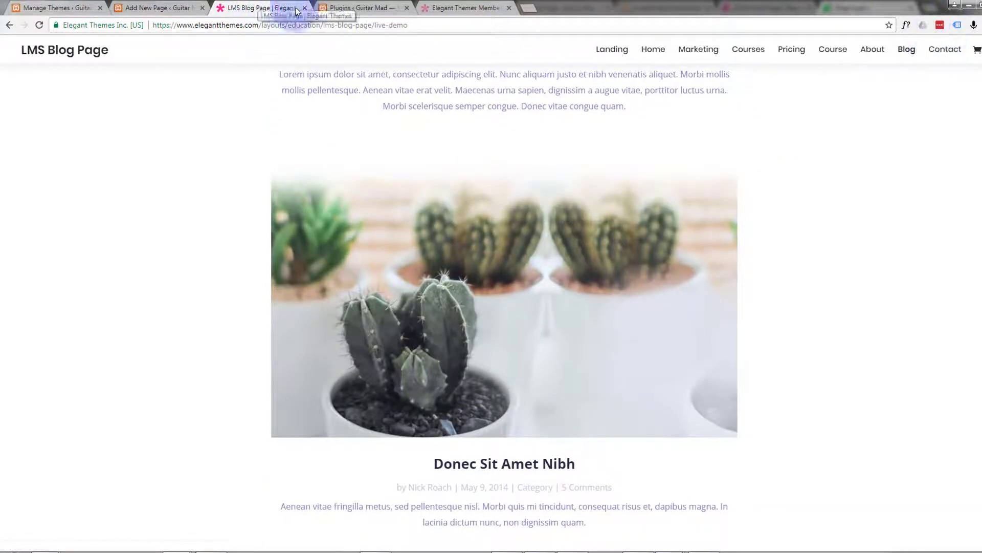
pyautogui.click(305, 9)
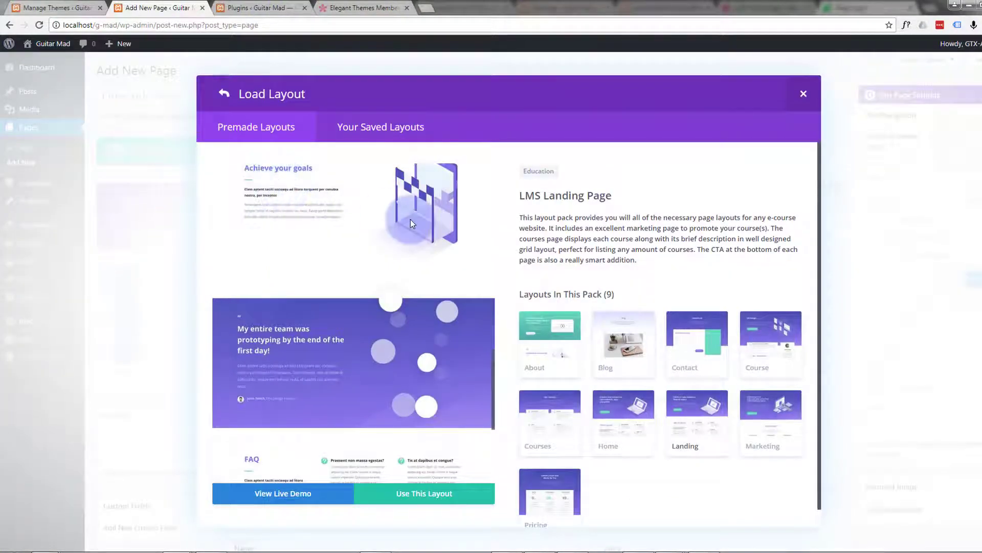
# - Load the LMS pack's About layout into the new page
pyautogui.scroll(-2, 411, 219)
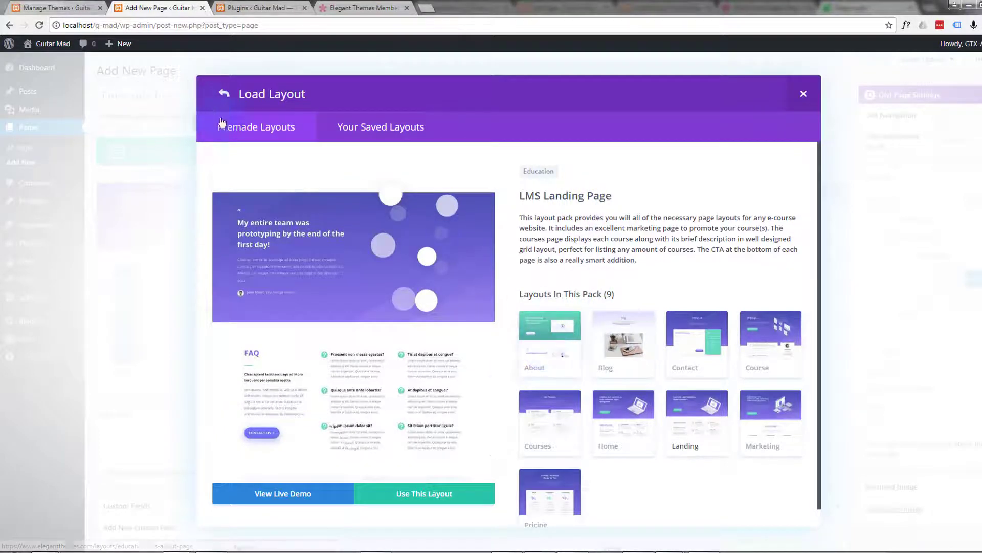
pyautogui.click(545, 343)
pyautogui.scroll(-3, 432, 261)
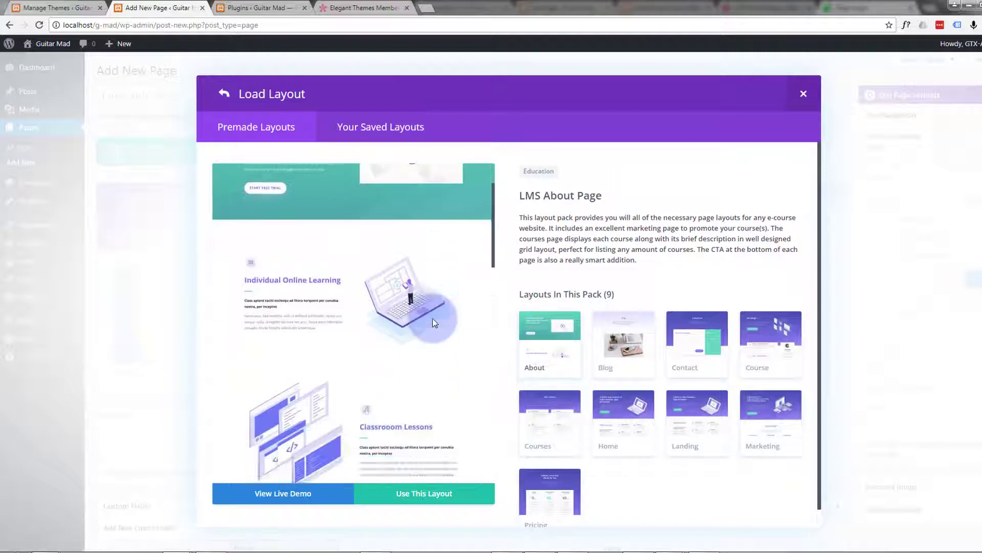
pyautogui.click(414, 497)
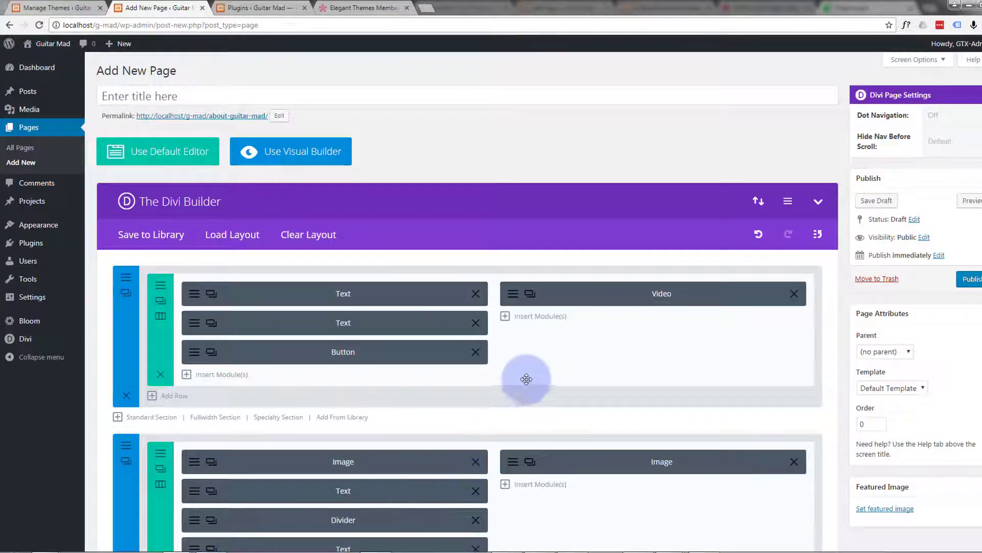
# - Examine the loaded About layout's sections, rows and modules in the Divi Builder
pyautogui.scroll(-1, 527, 321)
pyautogui.scroll(-5, 527, 321)
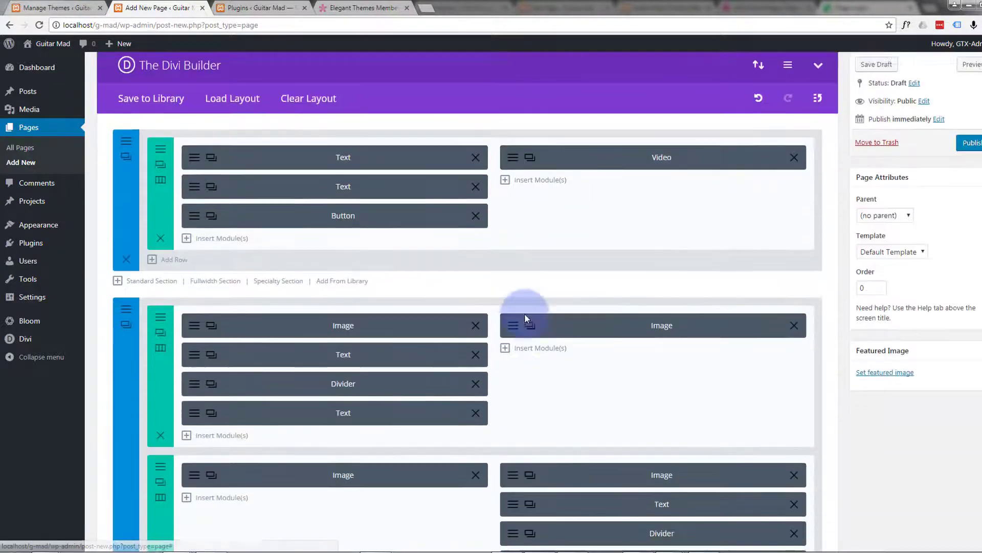
pyautogui.scroll(-5, 527, 317)
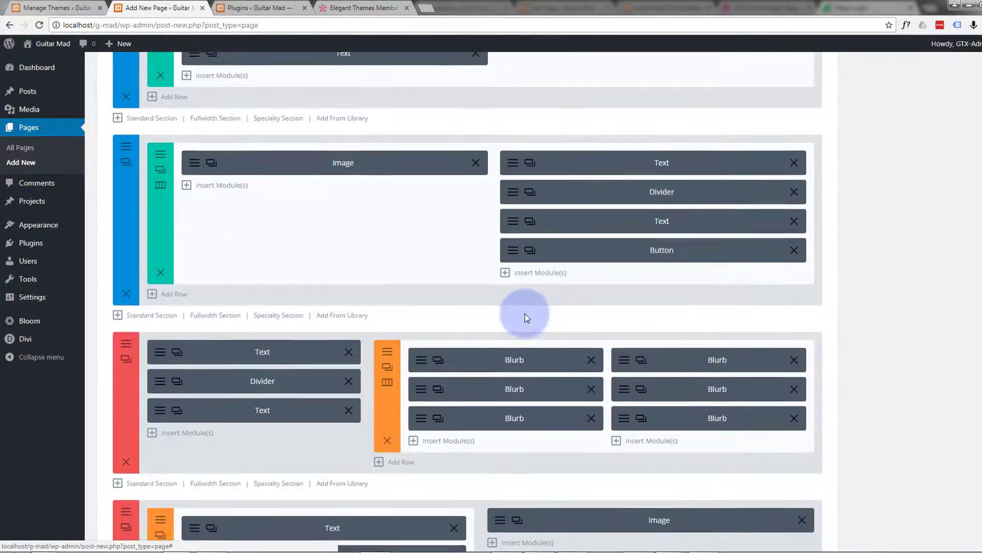
pyautogui.scroll(6, 526, 314)
pyautogui.scroll(5, 524, 314)
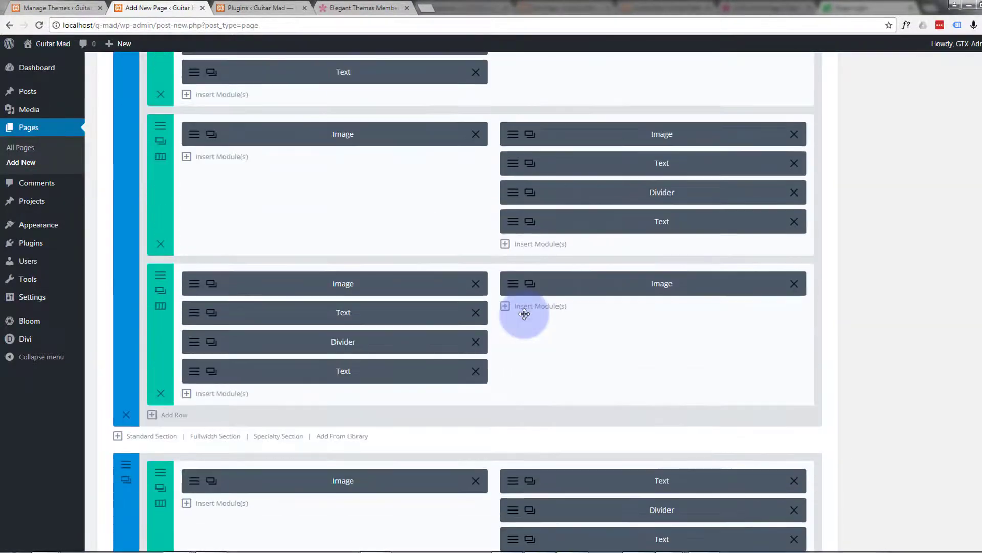
pyautogui.scroll(1, 524, 314)
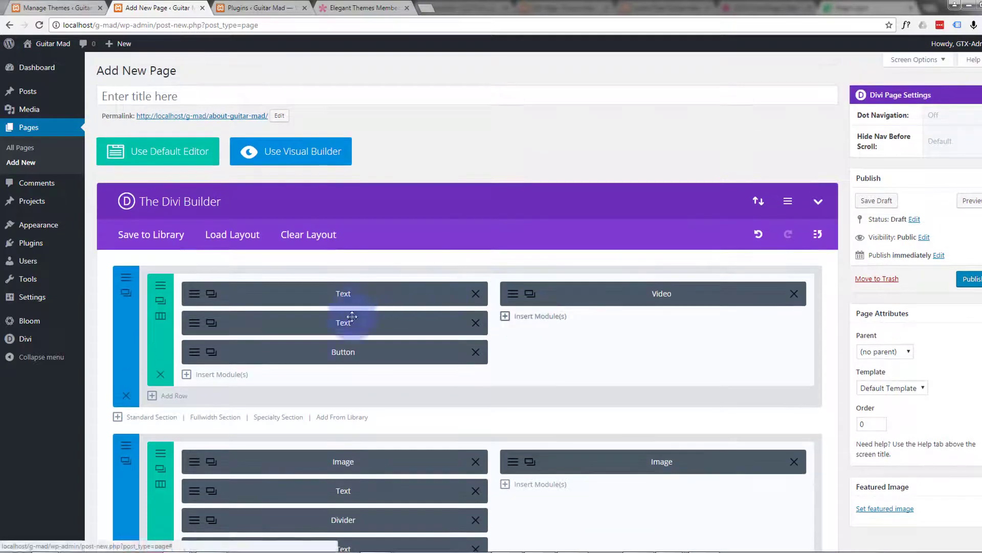
pyautogui.moveTo(313, 351)
pyautogui.mouseDown()
pyautogui.moveTo(655, 344)
pyautogui.moveTo(292, 344)
pyautogui.moveTo(317, 354)
pyautogui.moveTo(306, 353)
pyautogui.mouseUp()
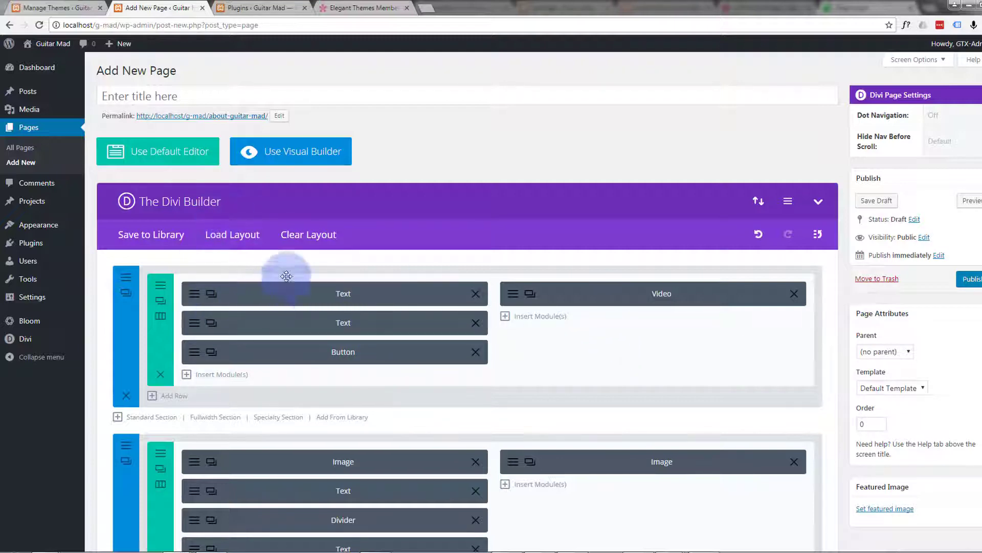
# - Title the new page "test page" and save it as a draft
pyautogui.click(127, 94)
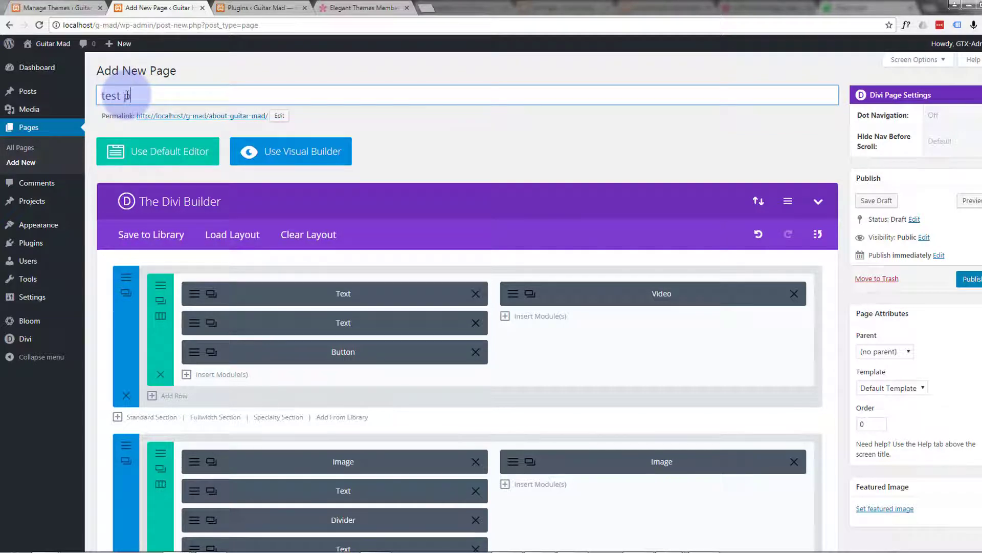
pyautogui.click(474, 152)
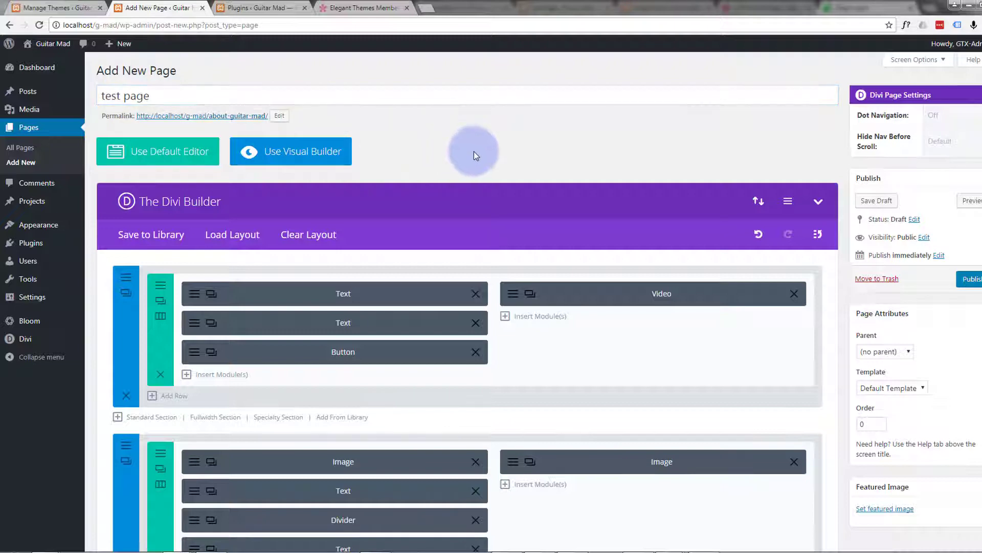
pyautogui.click(876, 201)
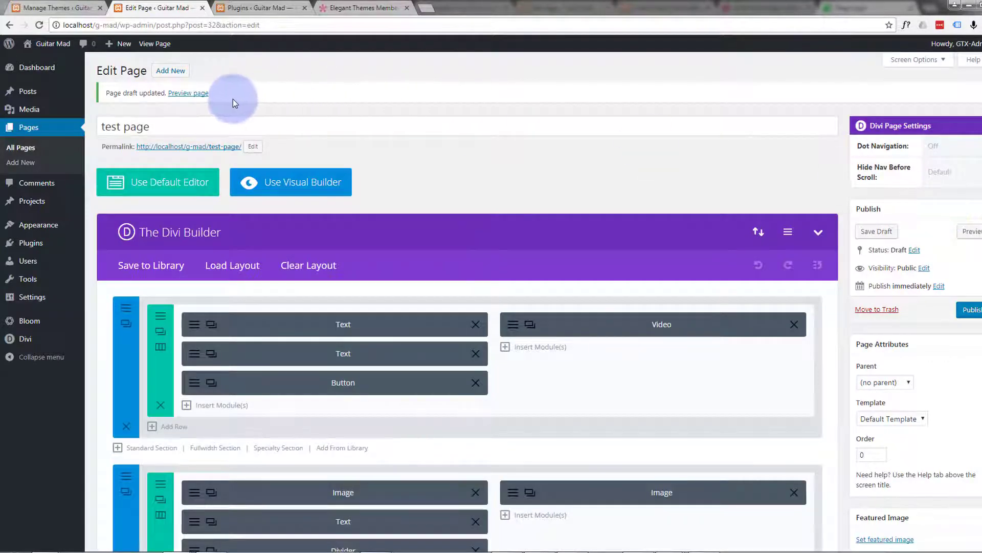
# - Preview the draft page and examine its sections from the header down to the footer
pyautogui.click(185, 97)
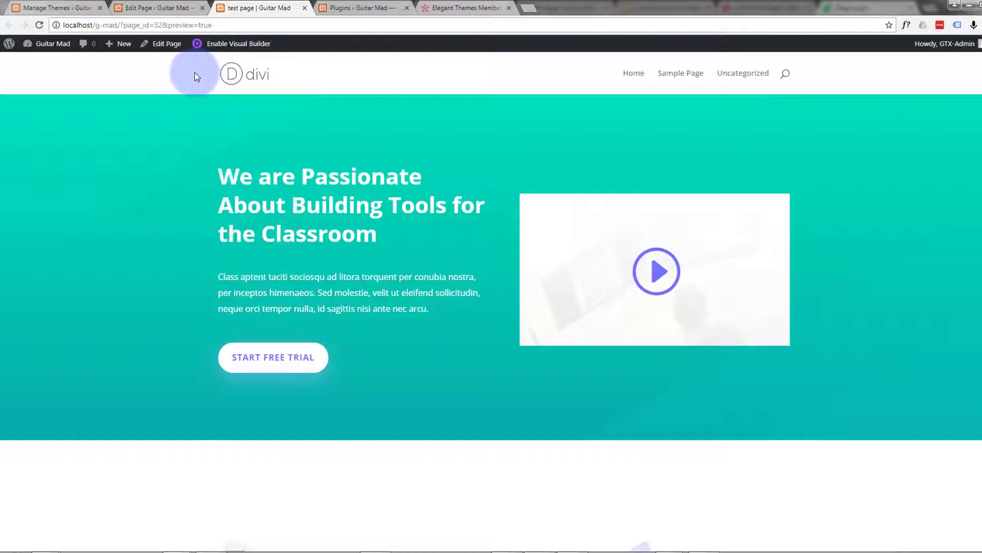
pyautogui.scroll(-7, 194, 77)
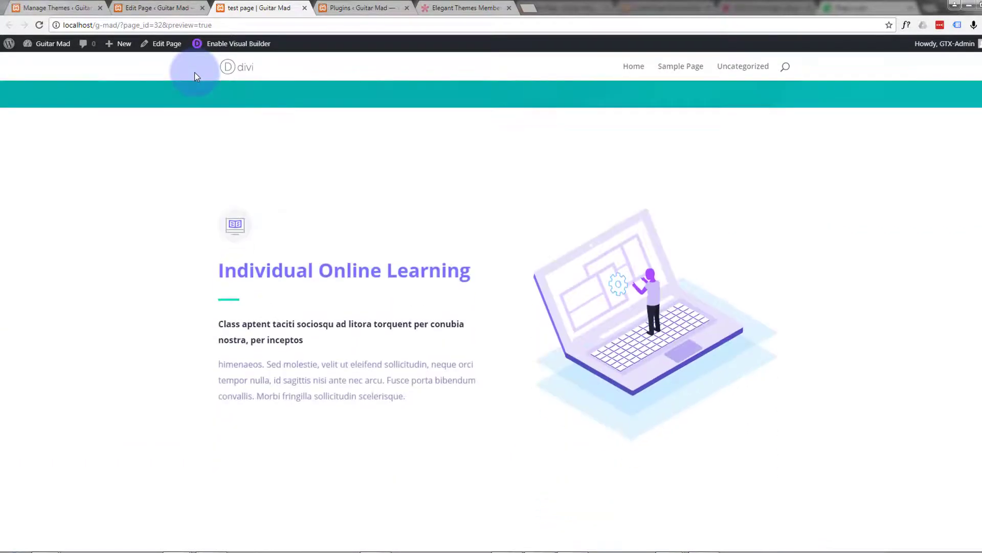
pyautogui.scroll(-8, 195, 73)
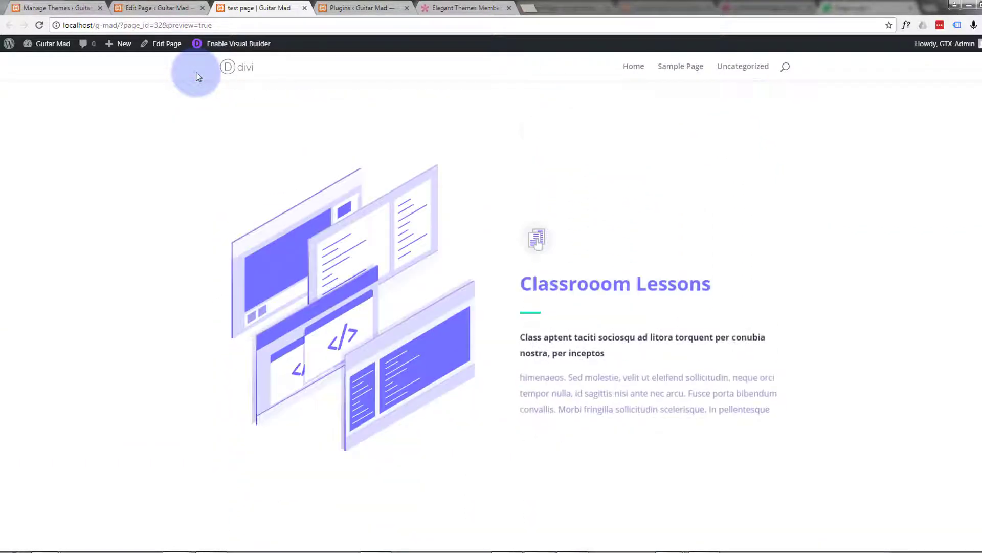
pyautogui.scroll(-8, 198, 77)
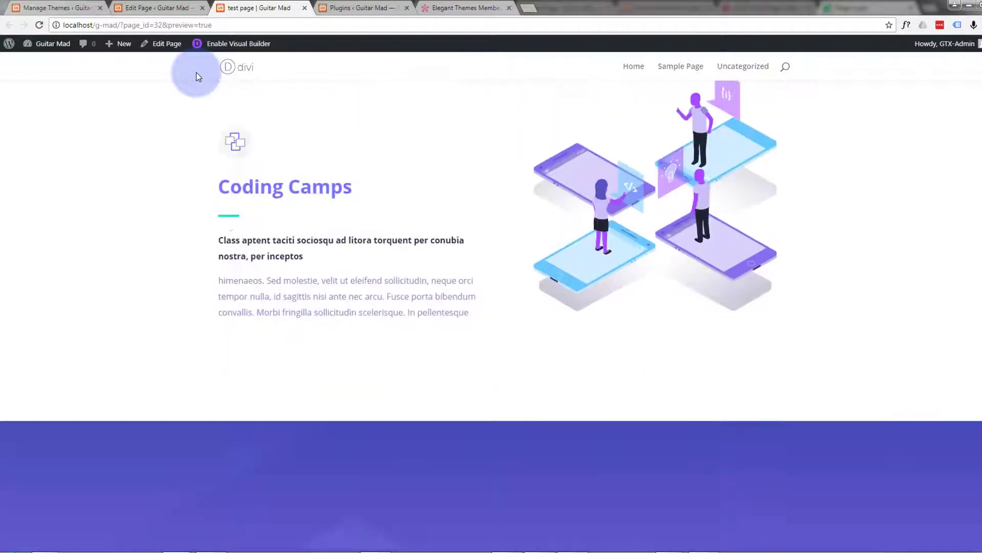
pyautogui.scroll(-9, 198, 77)
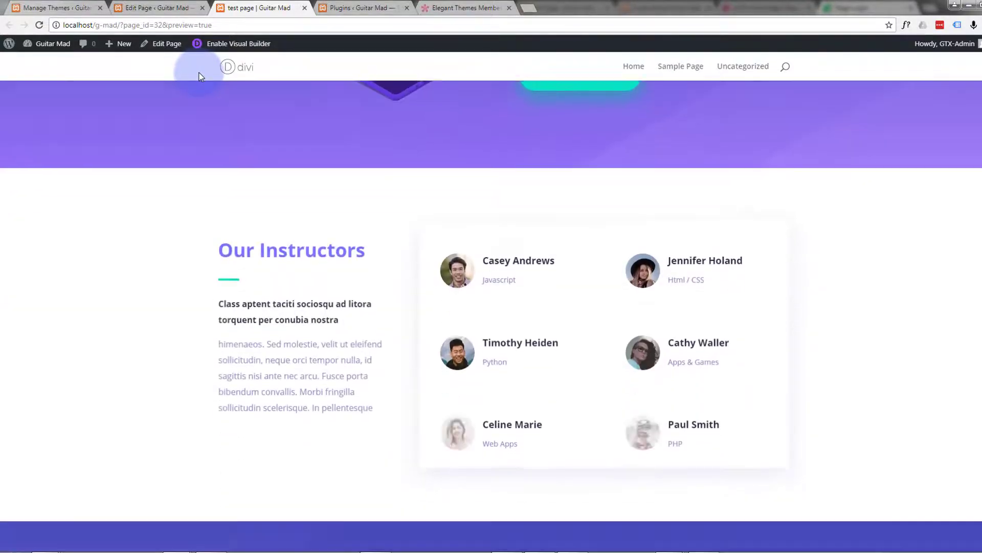
pyautogui.scroll(-12, 199, 75)
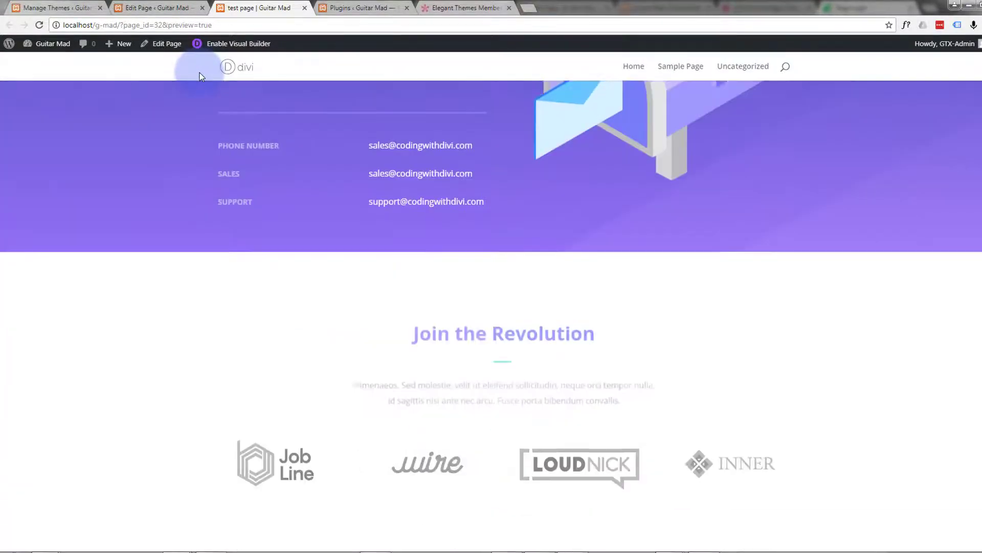
pyautogui.scroll(-7, 199, 76)
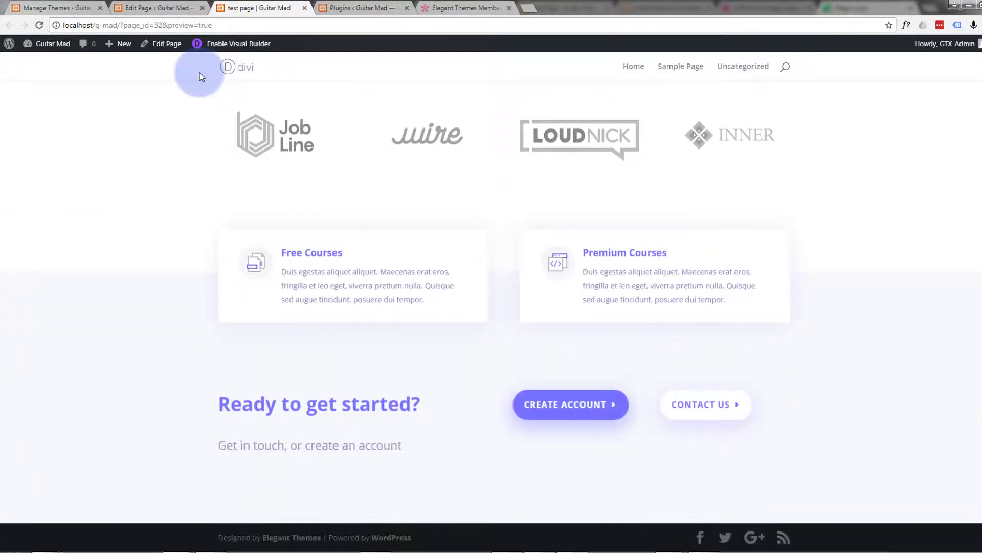
pyautogui.scroll(9, 194, 179)
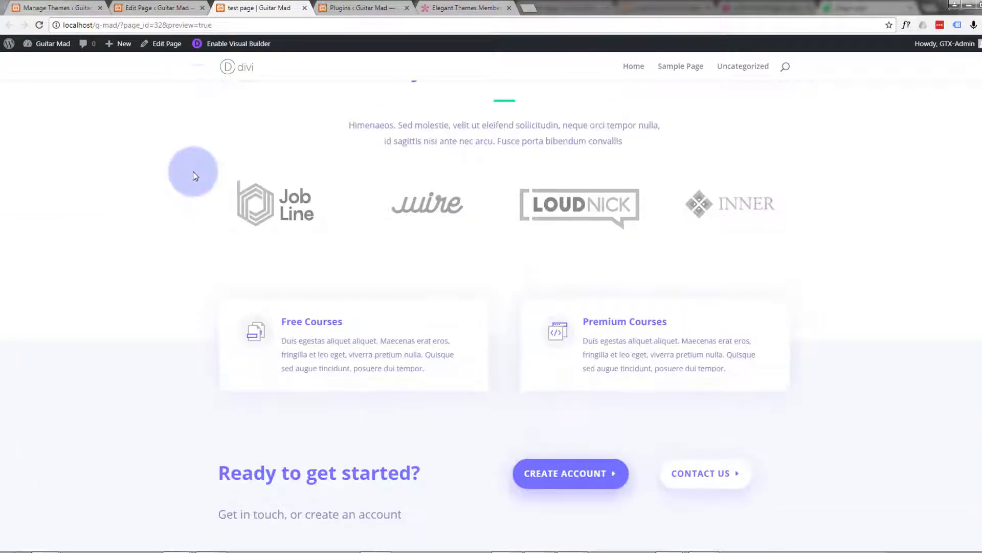
pyautogui.scroll(15, 195, 163)
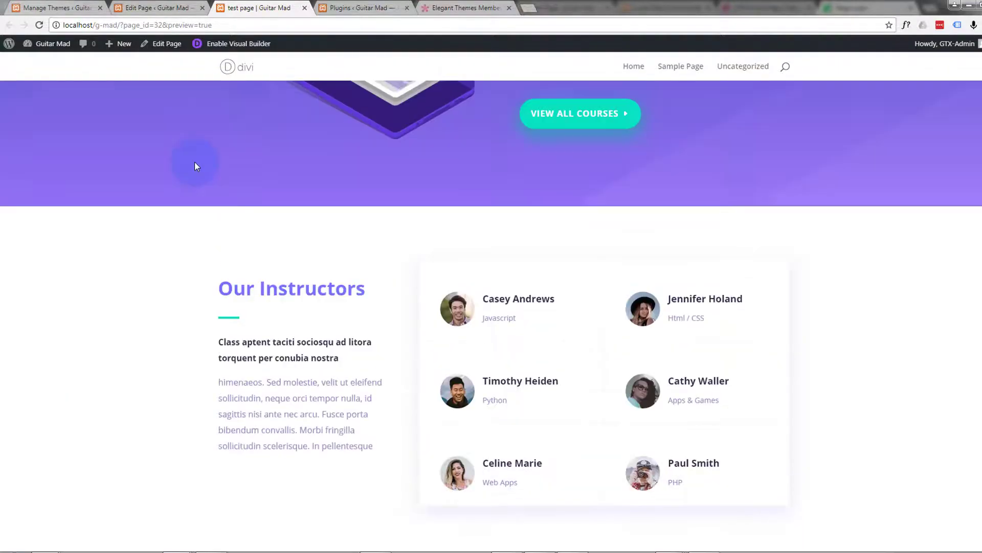
pyautogui.scroll(12, 196, 162)
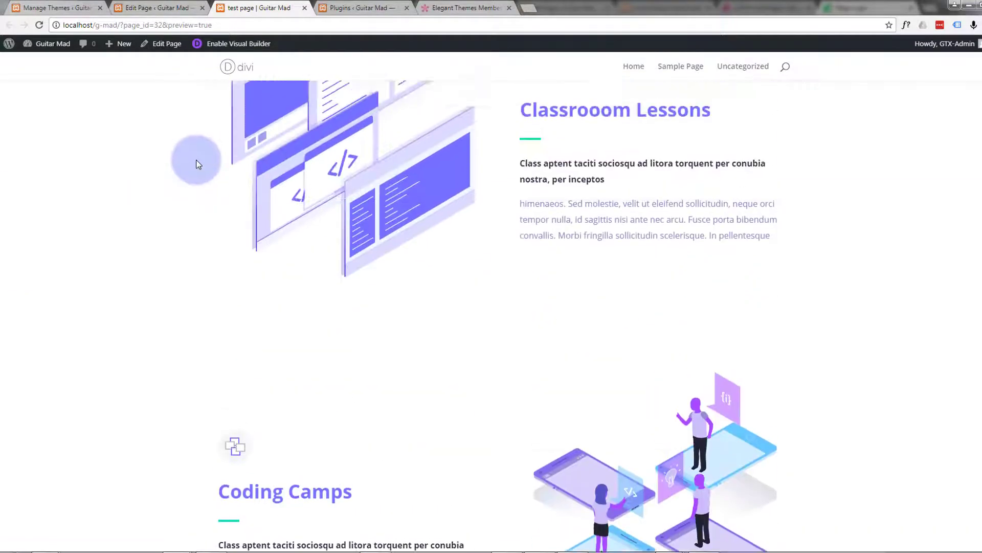
pyautogui.scroll(4, 198, 163)
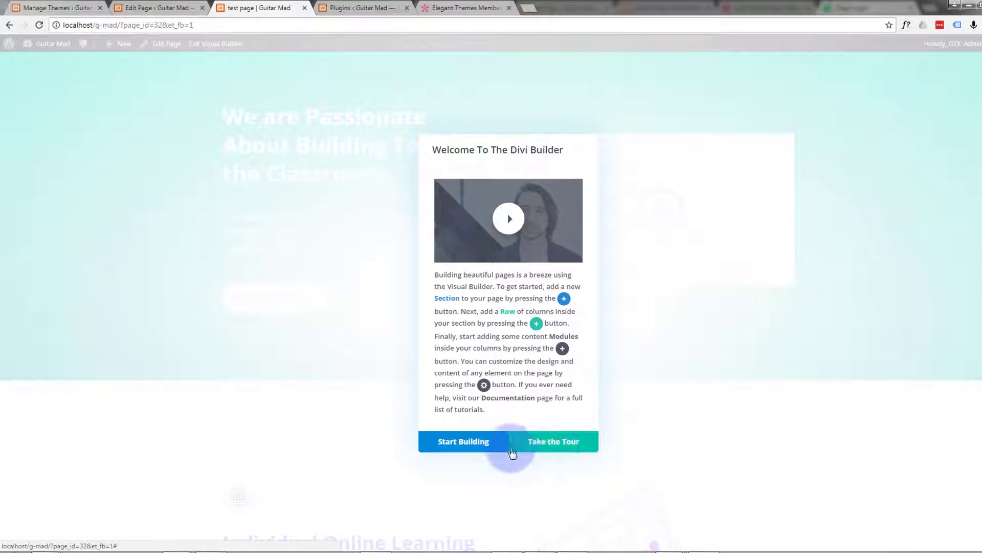
# - Start building in the Visual Builder and examine the section, row and module controls of the "We are Passionate" header section
pyautogui.click(455, 443)
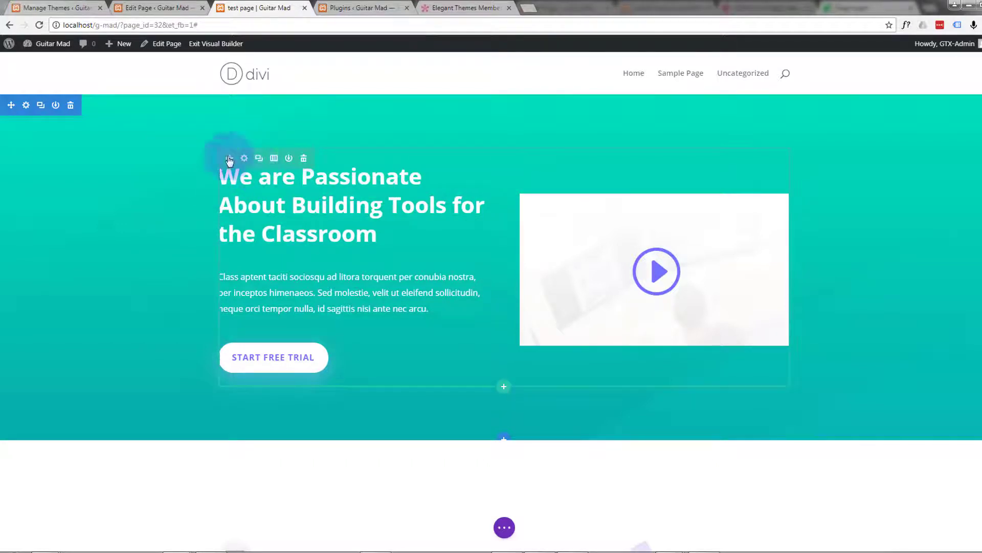
pyautogui.moveTo(31, 113)
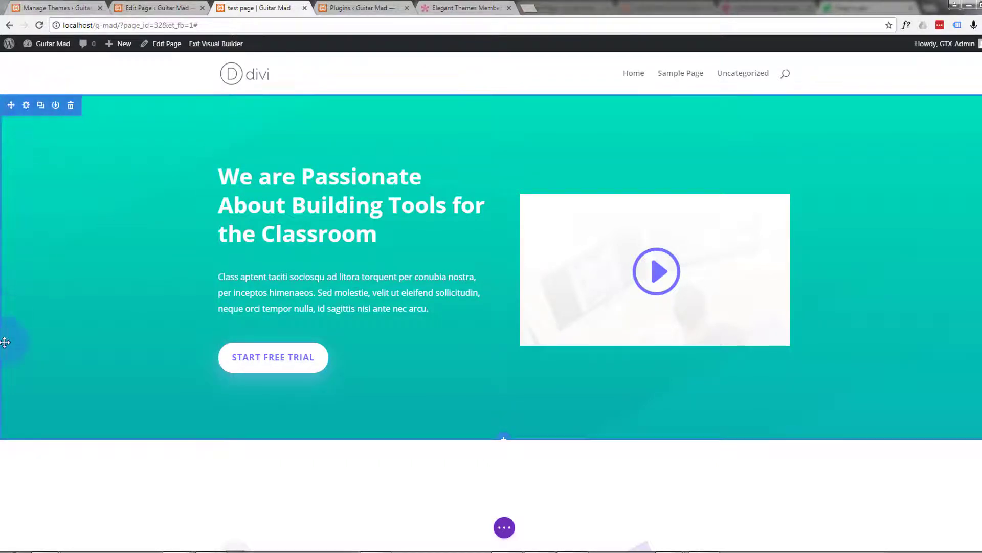
pyautogui.moveTo(251, 160)
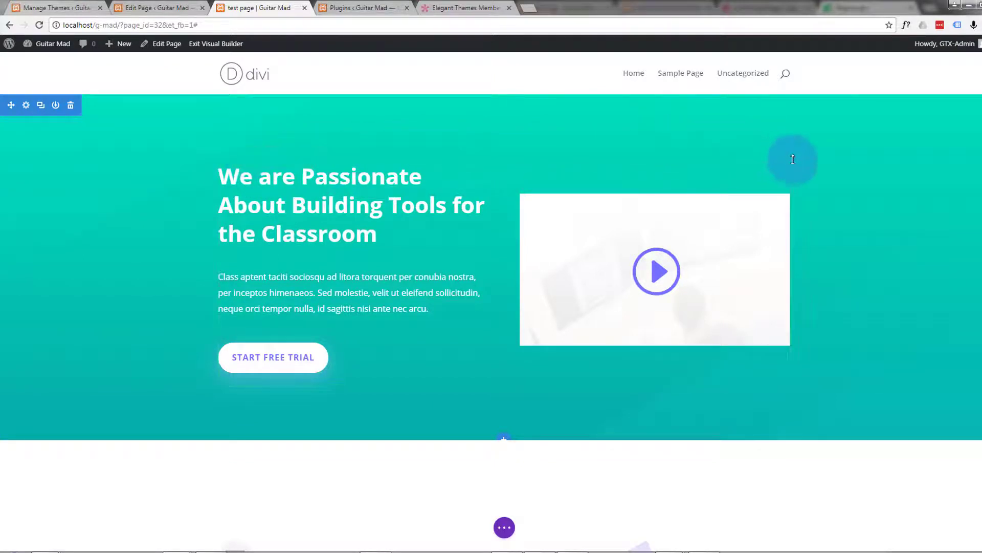
pyautogui.moveTo(326, 191)
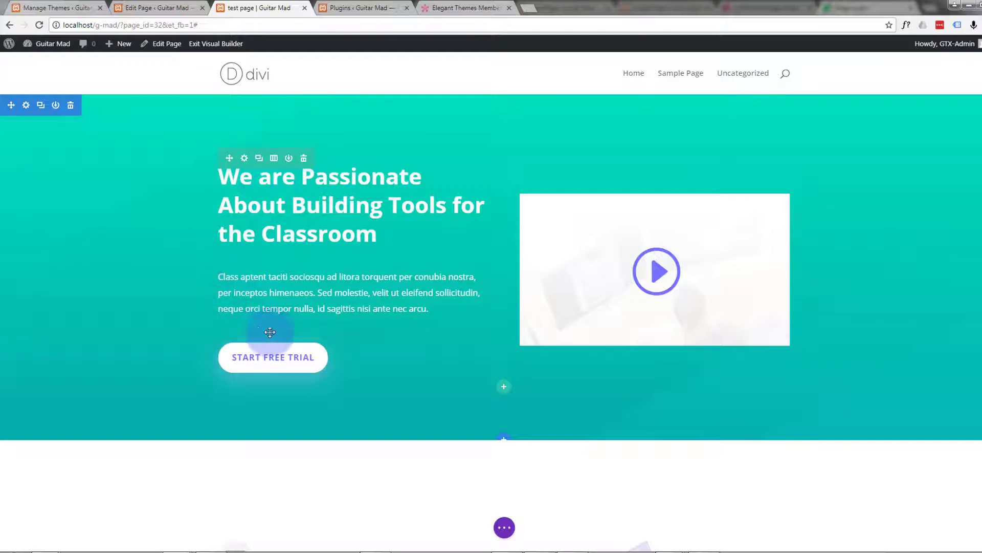
pyautogui.moveTo(359, 353)
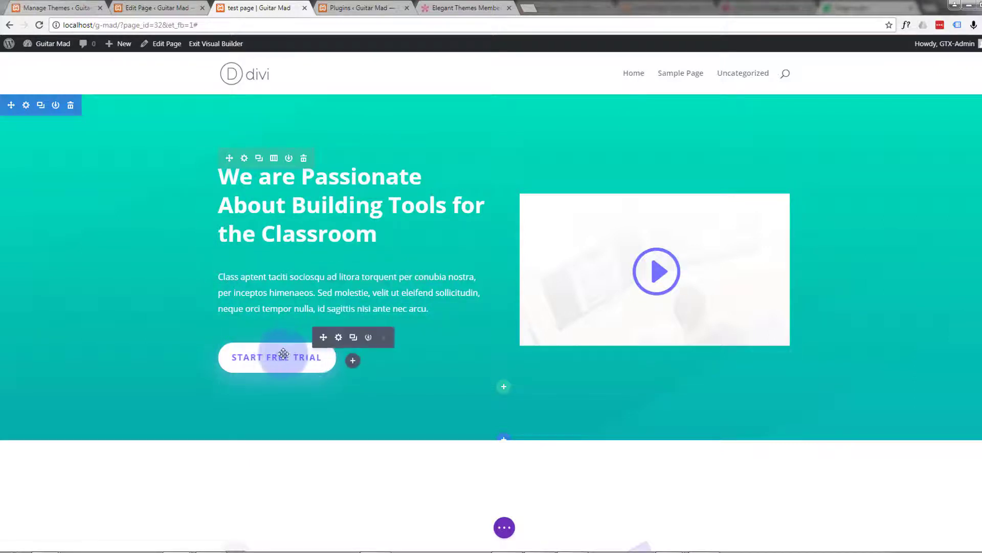
pyautogui.moveTo(618, 294)
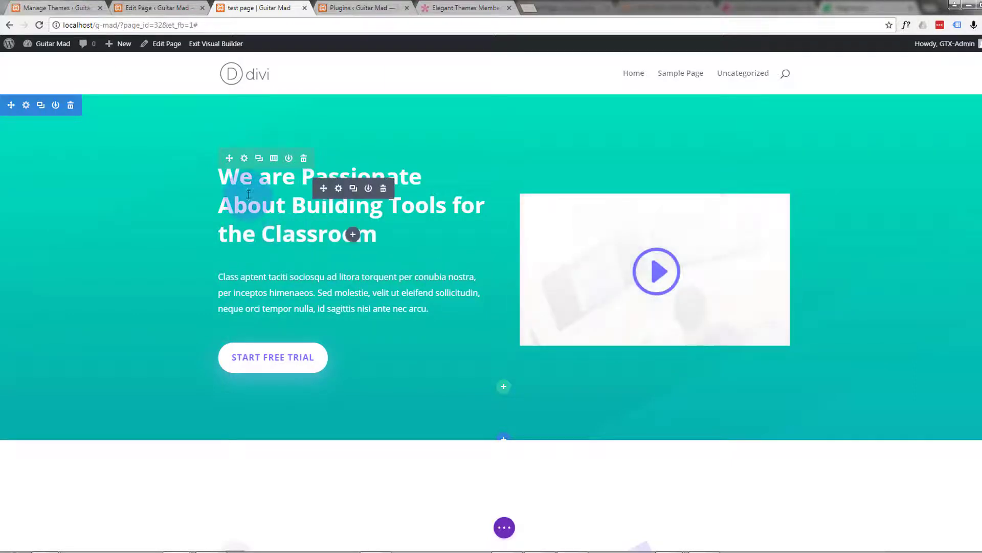
pyautogui.click(264, 179)
pyautogui.click(238, 169)
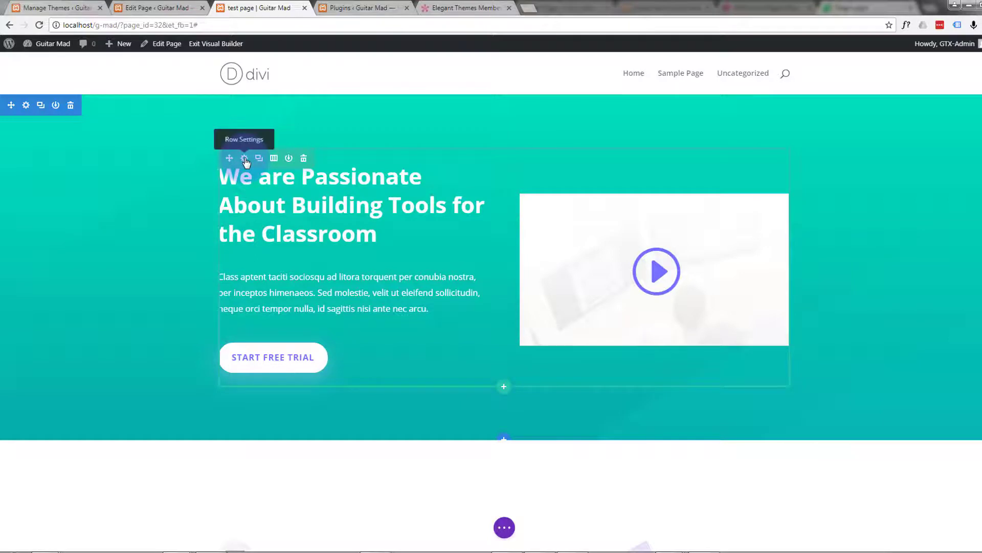
# - Replace "We are" with "New Text" in the header section's heading and slightly increase the section's top padding
pyautogui.click(222, 178)
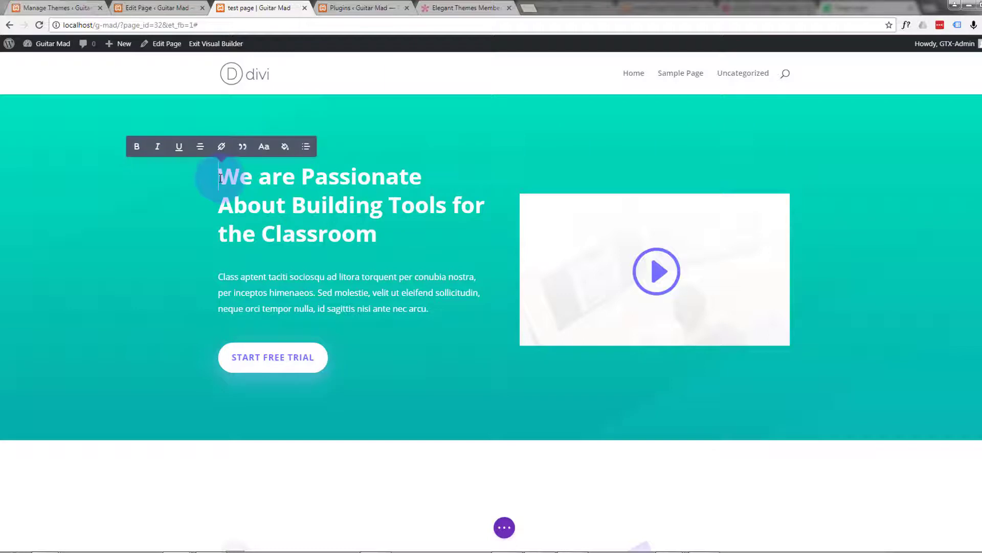
pyautogui.press('Delete')
pyautogui.press('Delete')
pyautogui.press('Delete')
pyautogui.press('Delete')
pyautogui.press('Delete')
pyautogui.press('Delete')
pyautogui.press('Delete')
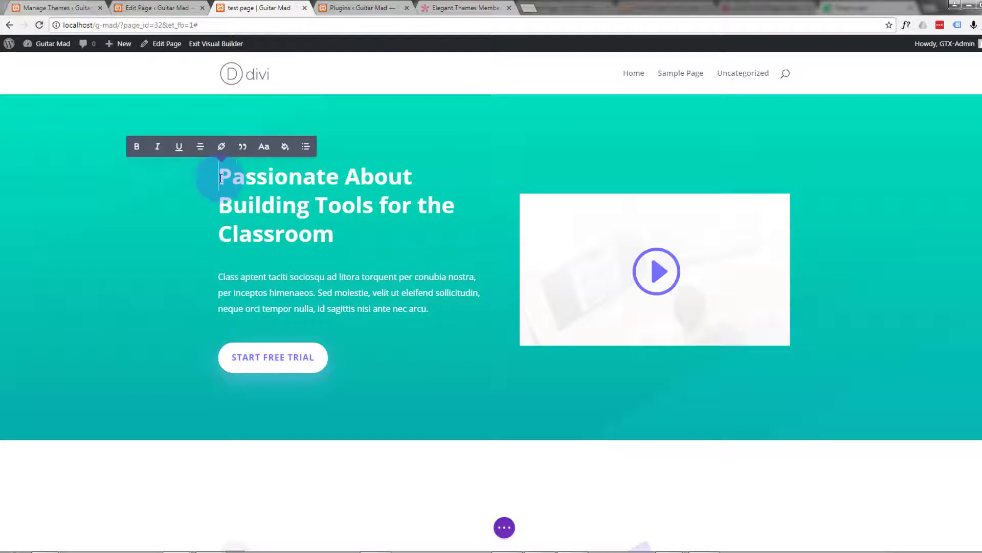
pyautogui.write('New Te')
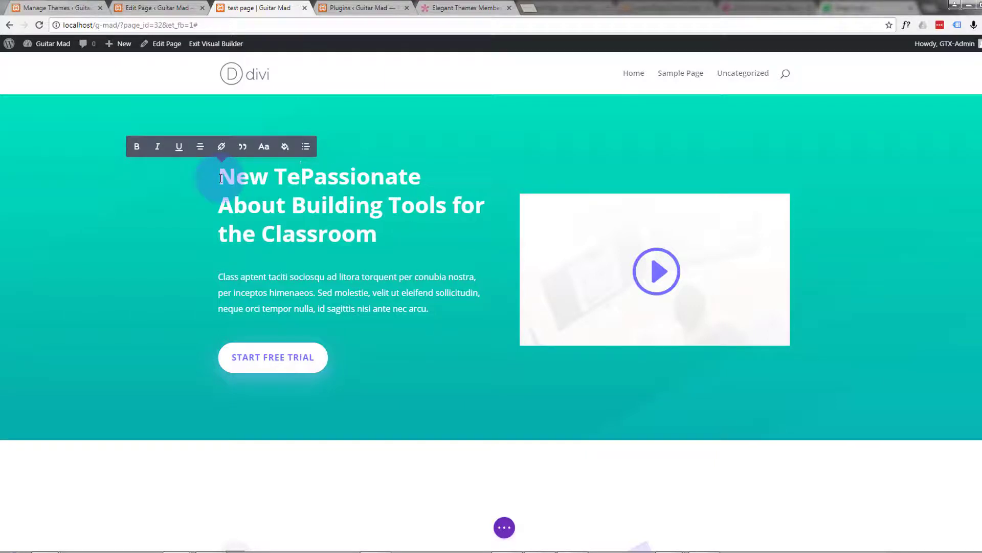
pyautogui.write('xt')
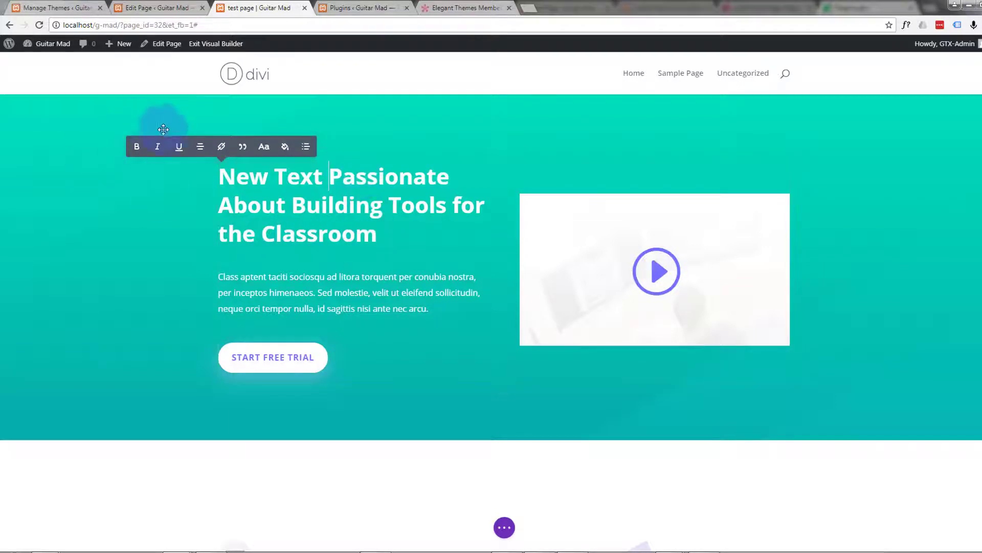
pyautogui.click(409, 242)
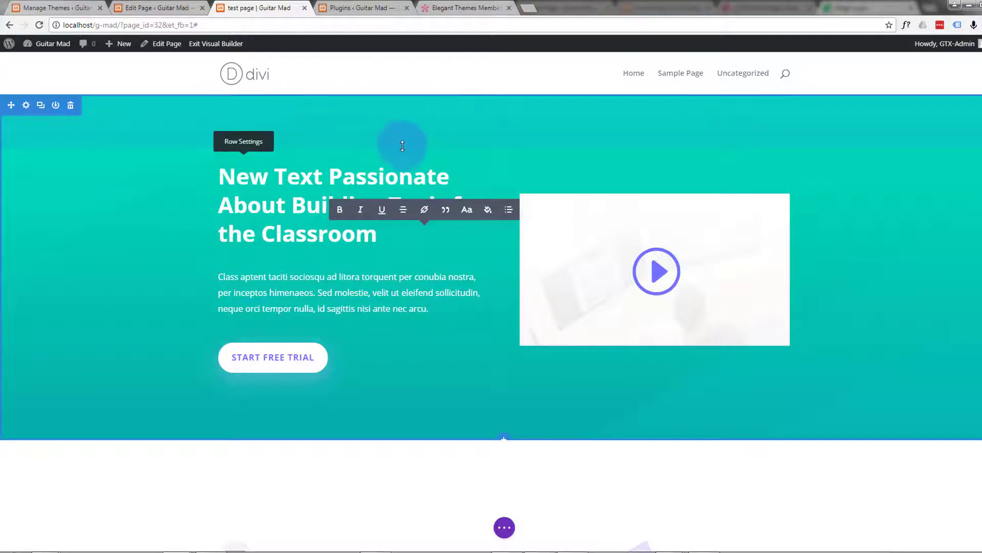
pyautogui.moveTo(403, 146)
pyautogui.mouseDown()
pyautogui.moveTo(402, 114)
pyautogui.moveTo(405, 151)
pyautogui.mouseUp()
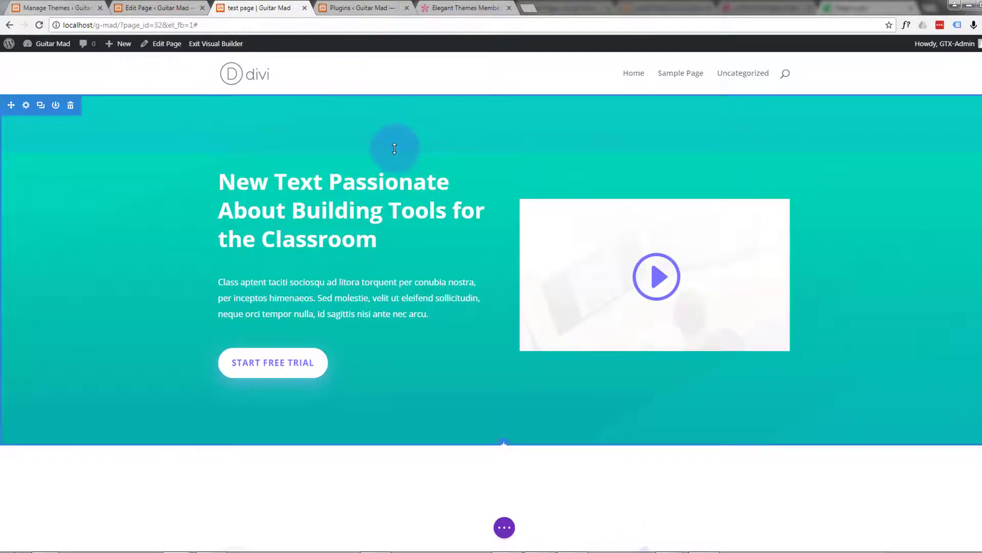
# - Switch back to the page's back-end editor and examine the header section's Text, Button and Video modules in the Divi Builder
pyautogui.click(261, 7)
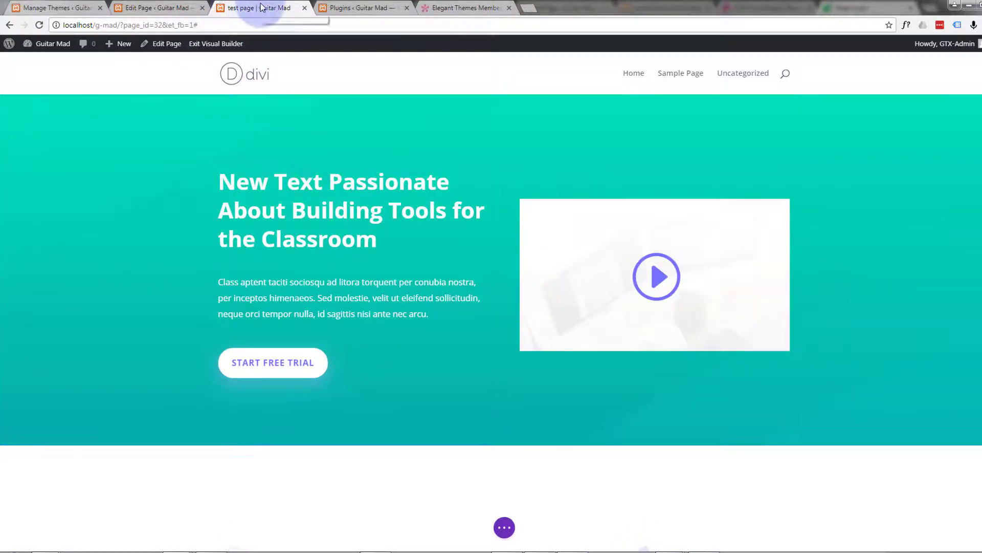
pyautogui.click(152, 10)
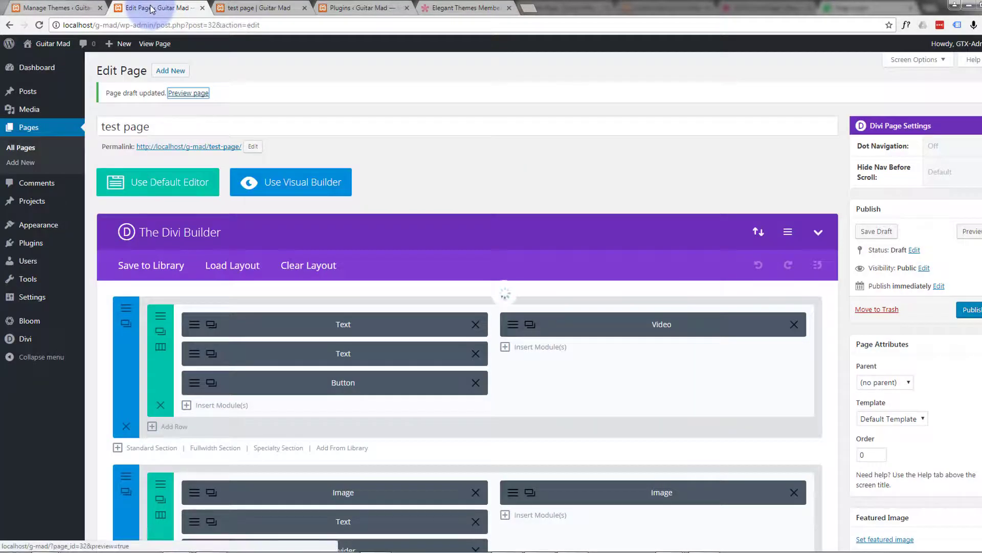
pyautogui.click(260, 8)
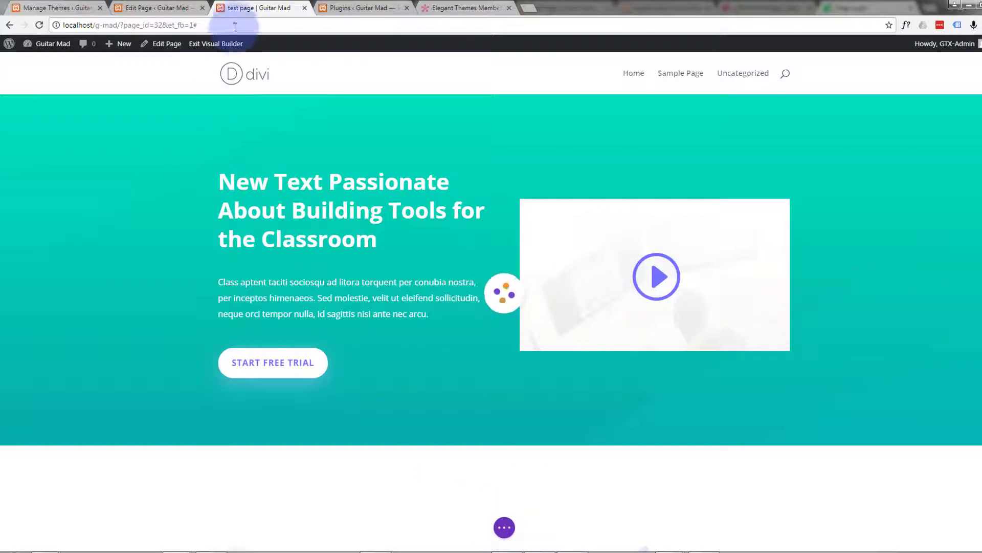
pyautogui.click(158, 11)
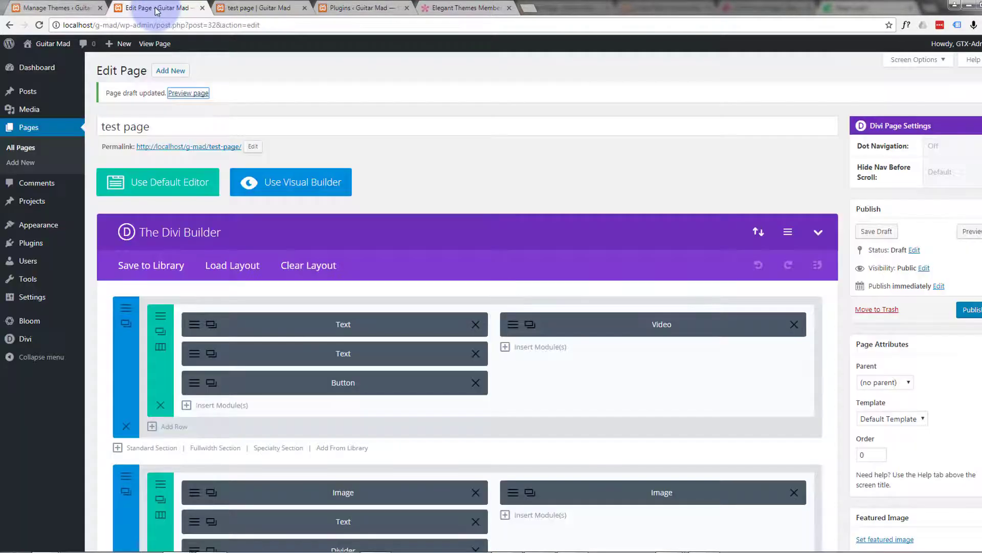
pyautogui.scroll(-2, 419, 208)
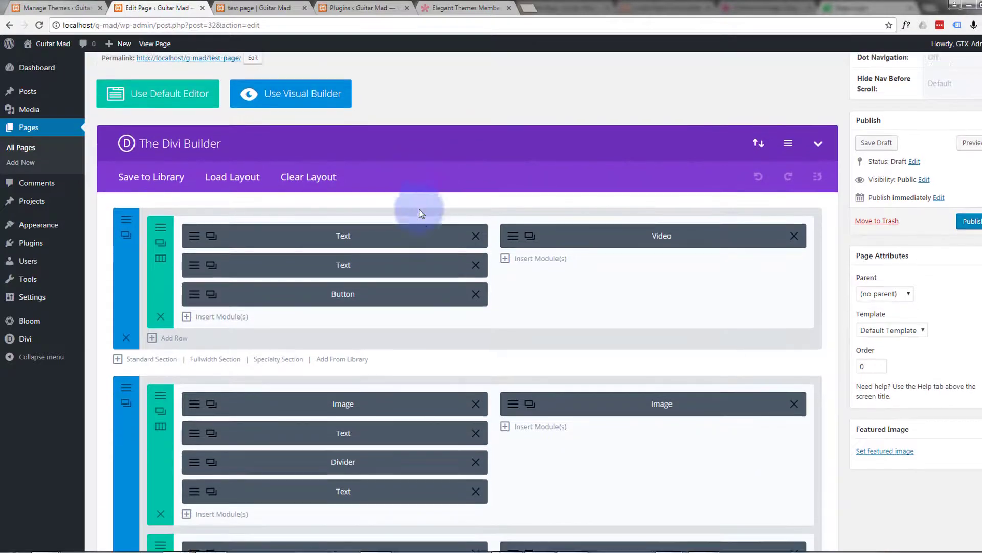
pyautogui.scroll(-2, 419, 207)
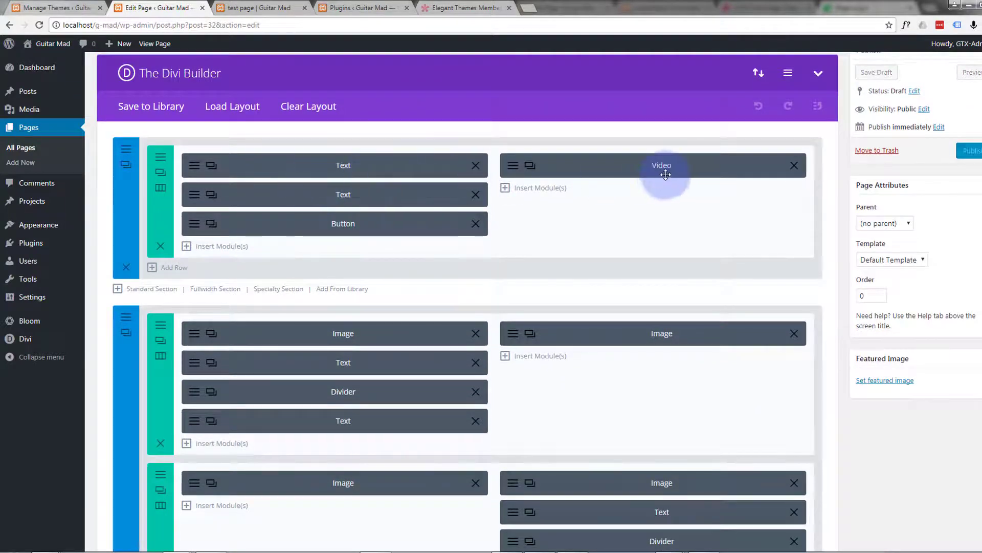
pyautogui.moveTo(337, 201); pyautogui.dragTo(318, 193)
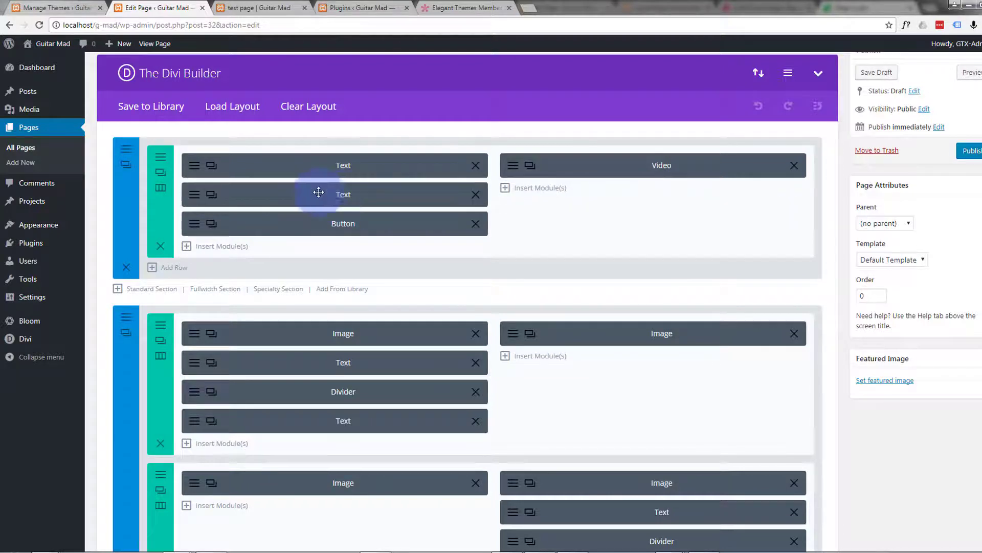
# - Open the settings of the header section's heading Text module and examine its content and its color, gradient, image and video background options
pyautogui.click(194, 166)
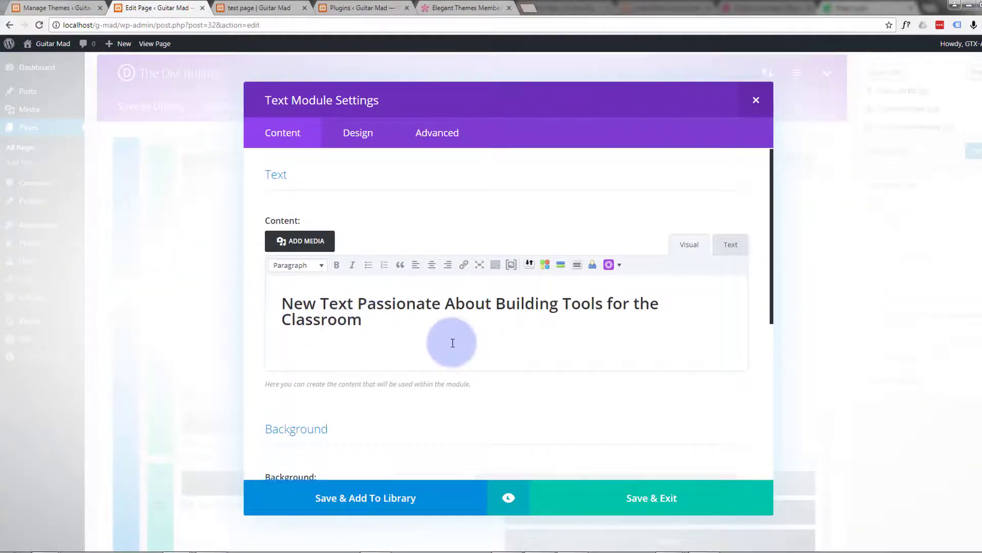
pyautogui.scroll(-2, 453, 342)
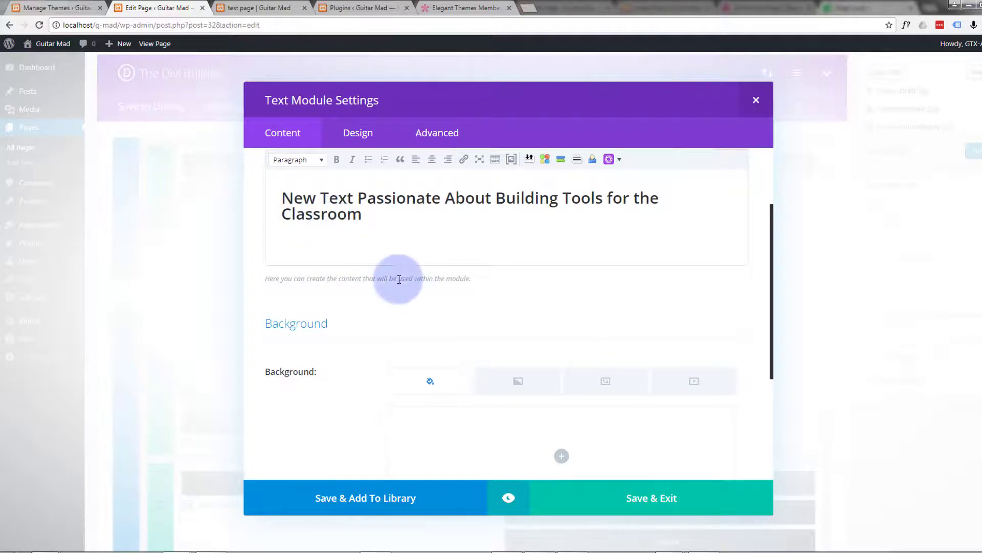
pyautogui.scroll(-4, 395, 285)
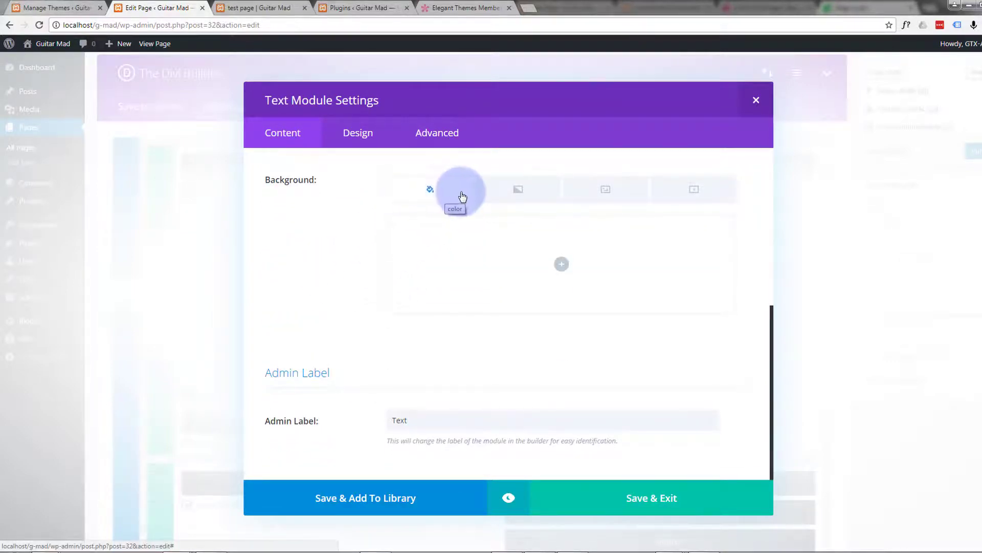
pyautogui.click(520, 192)
pyautogui.click(614, 193)
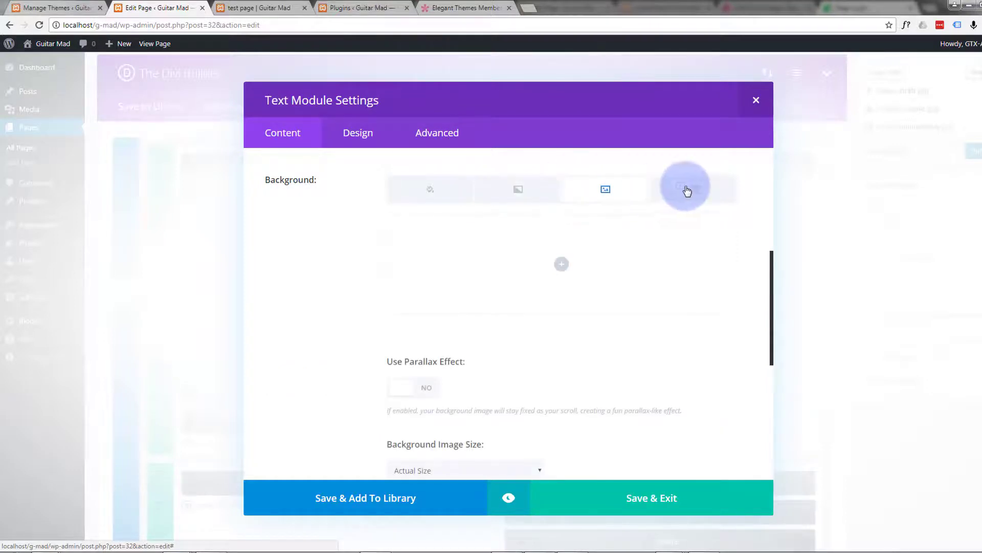
pyautogui.click(704, 193)
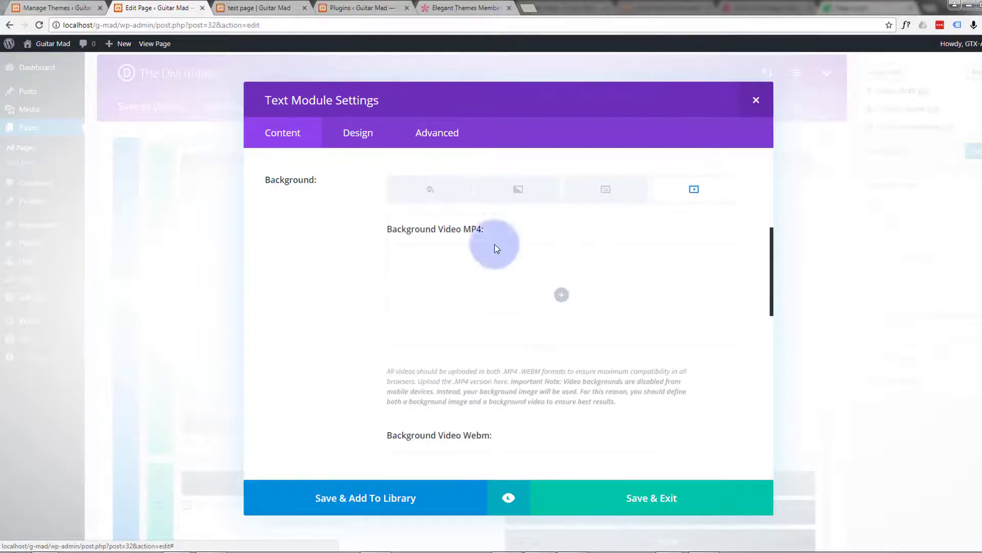
pyautogui.scroll(-3, 333, 300)
pyautogui.scroll(3, 333, 300)
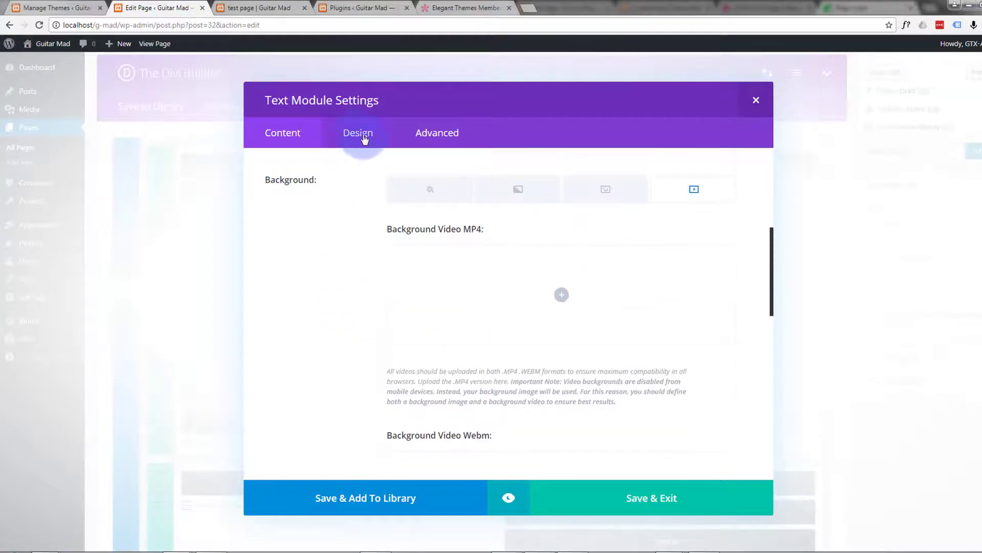
# - Examine the module's text design options, including color, font, weight, style, size, letter spacing, line height, shadow and orientation
pyautogui.click(357, 135)
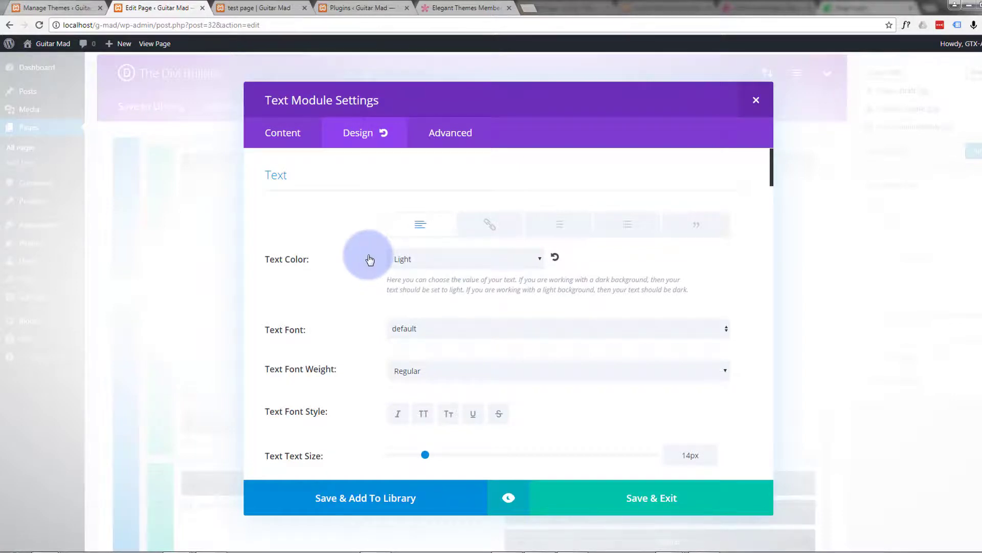
pyautogui.scroll(-1, 366, 255)
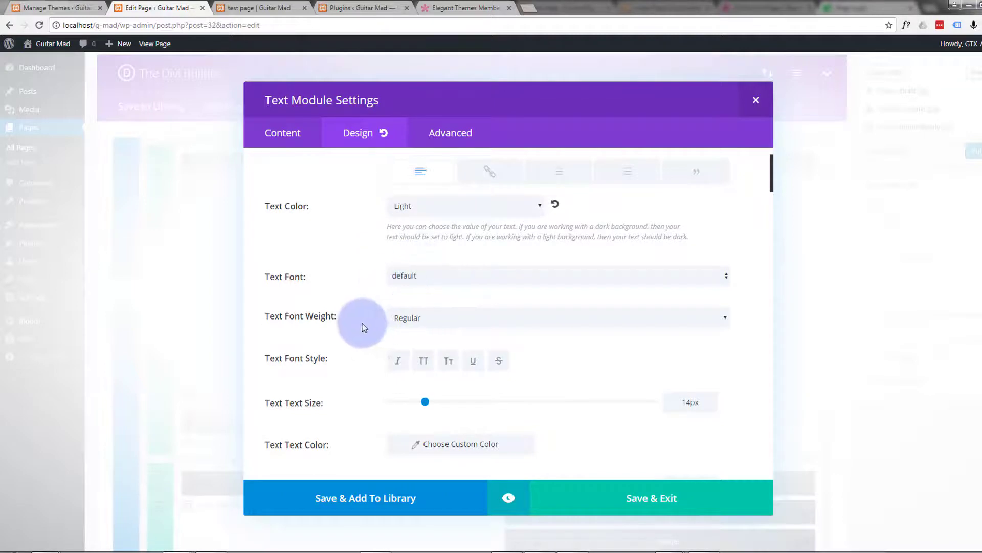
pyautogui.scroll(-3, 362, 327)
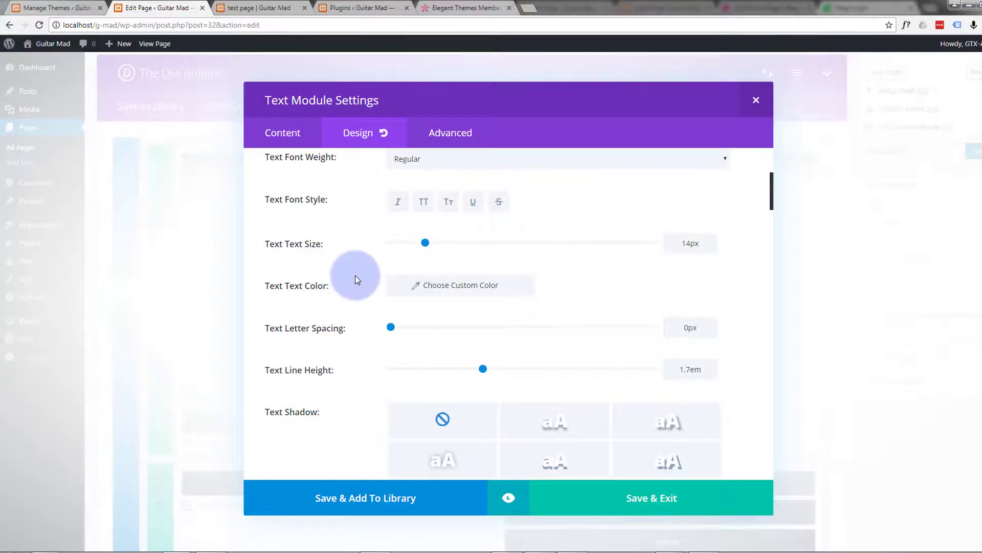
pyautogui.scroll(-2, 357, 279)
pyautogui.scroll(-1, 317, 297)
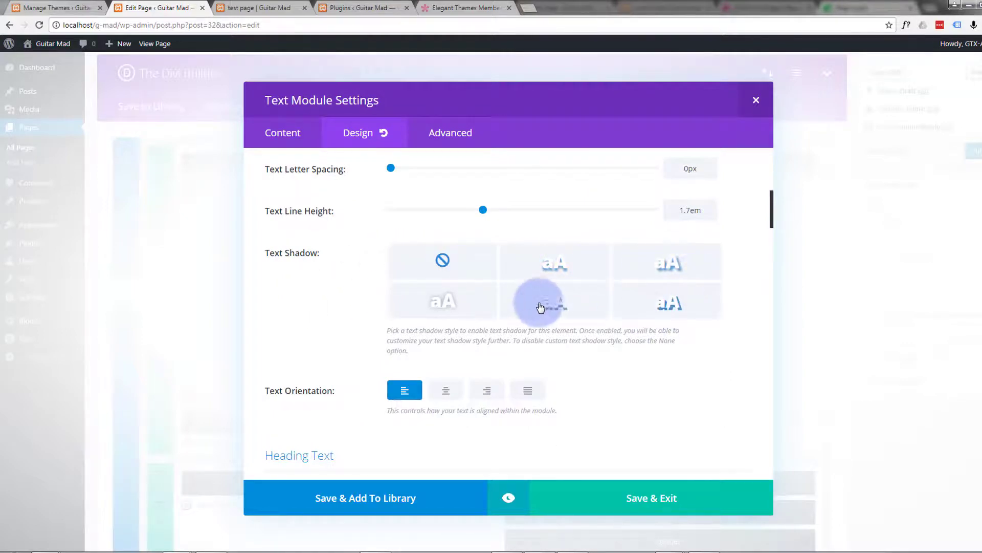
pyautogui.scroll(-3, 370, 283)
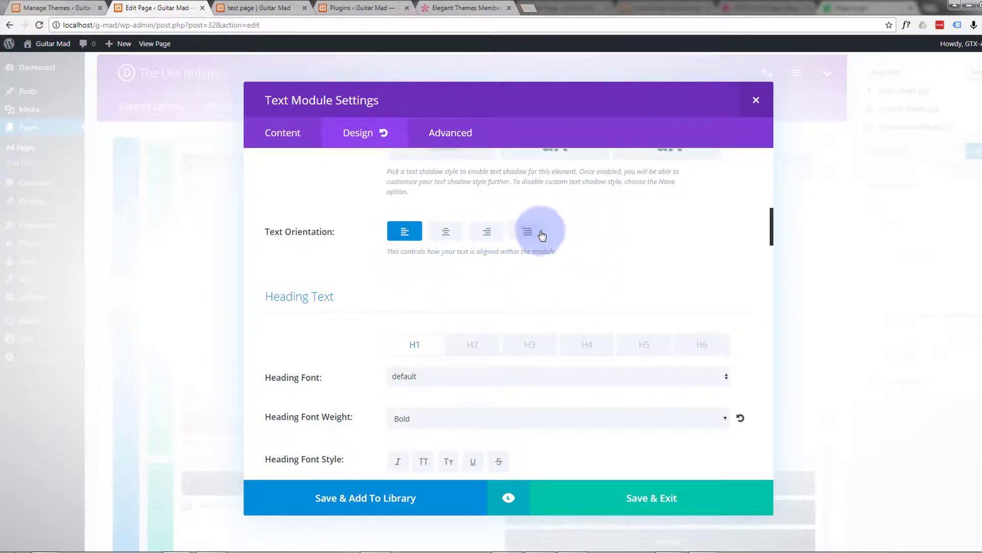
# - Examine the H1 heading text options, including the separate desktop, tablet and smartphone heading sizes
pyautogui.scroll(-1, 586, 241)
pyautogui.scroll(-3, 585, 245)
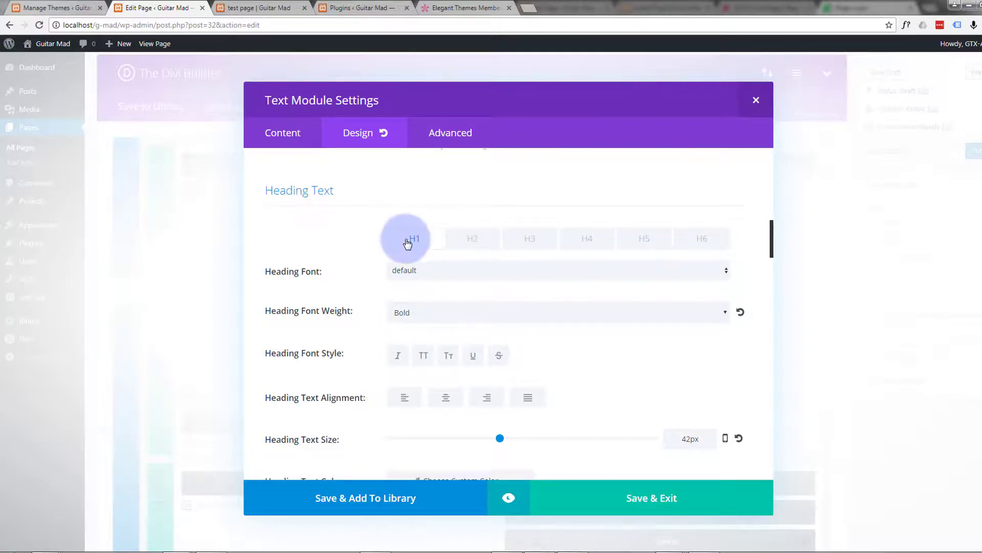
pyautogui.scroll(-2, 608, 294)
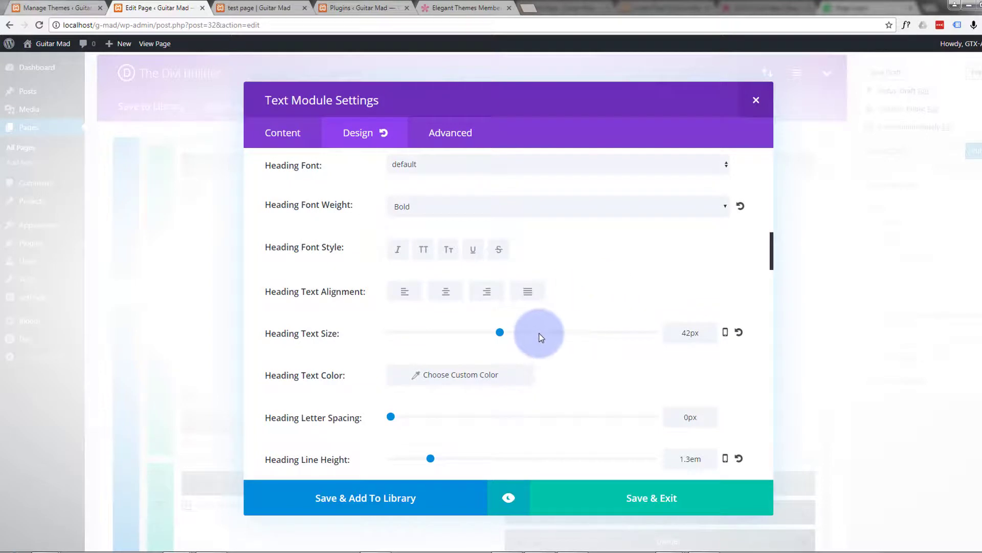
pyautogui.click(726, 332)
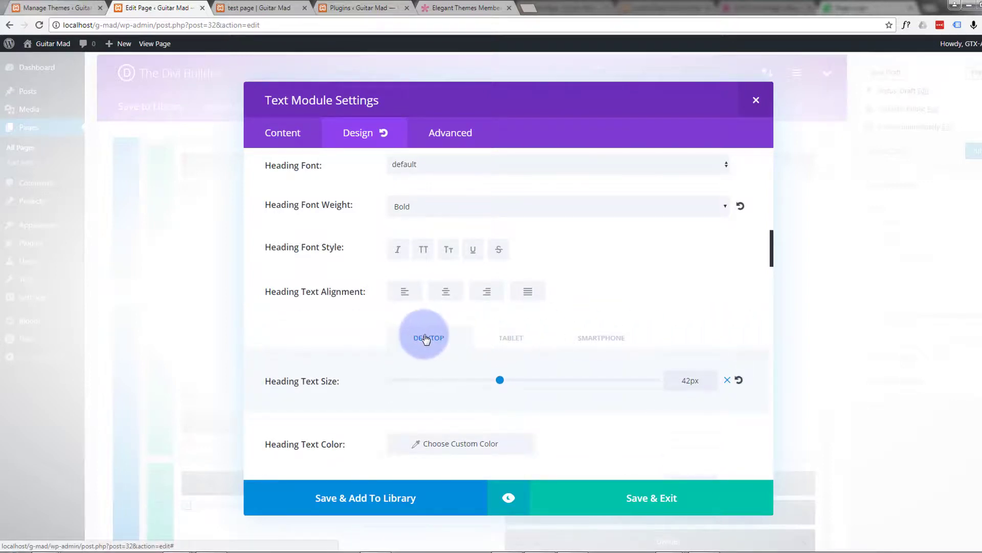
pyautogui.click(512, 339)
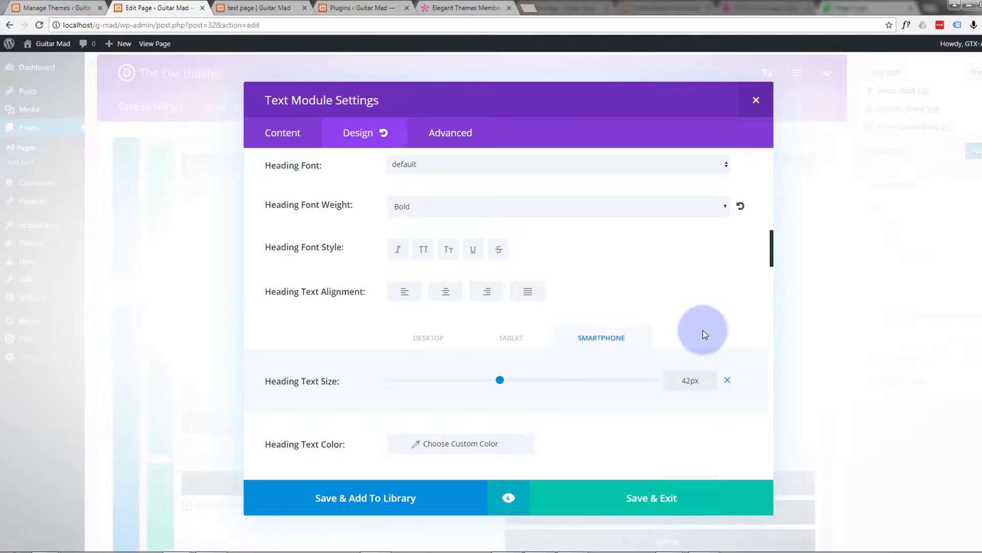
pyautogui.click(432, 338)
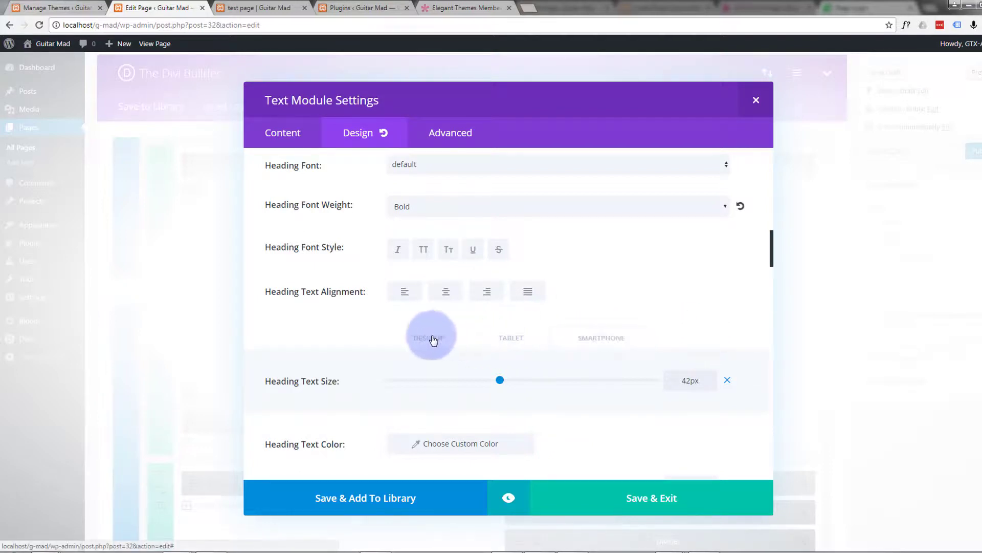
# - Examine the remaining design options, from heading line height and shadow through sizing, spacing, border, box shadow and filters to animation
pyautogui.scroll(-4, 632, 323)
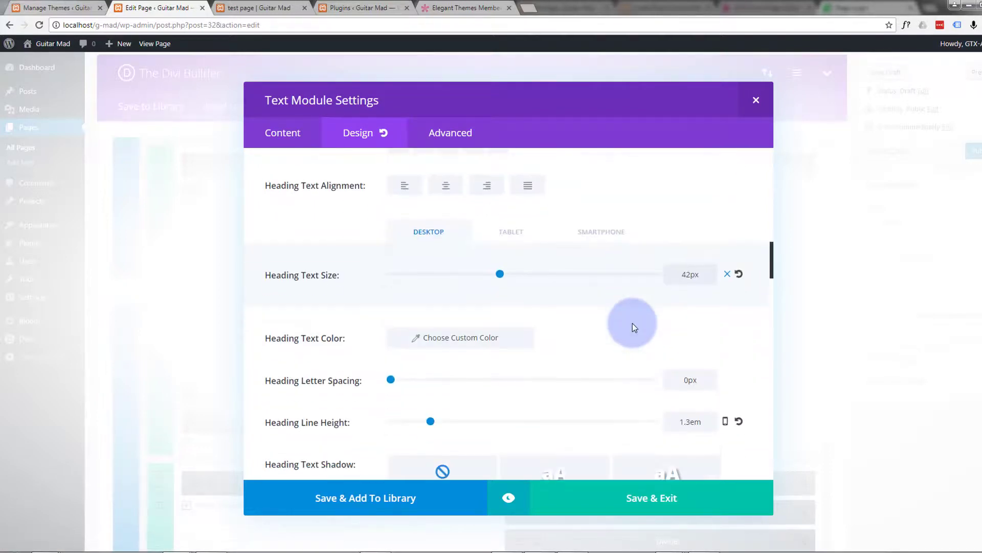
pyautogui.scroll(-4, 632, 323)
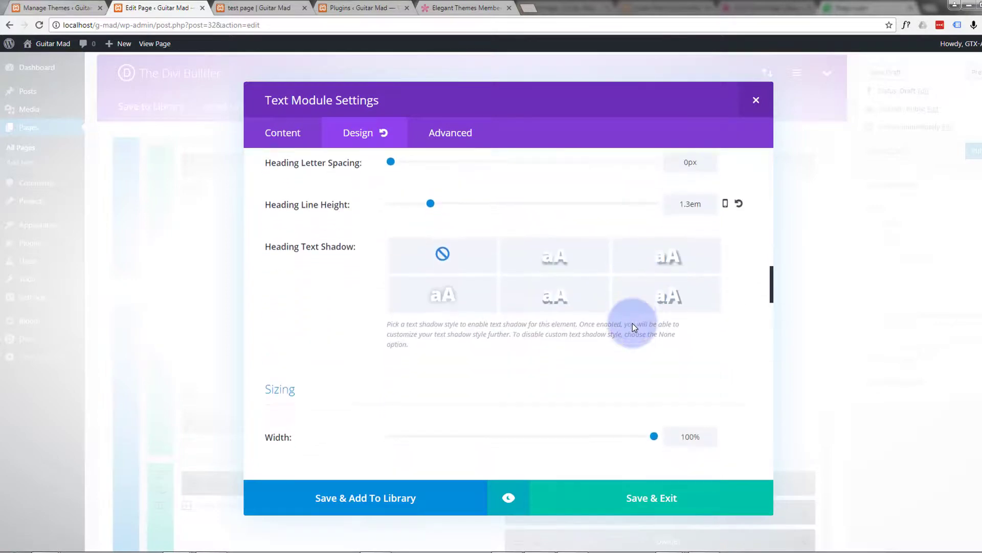
pyautogui.scroll(-5, 463, 233)
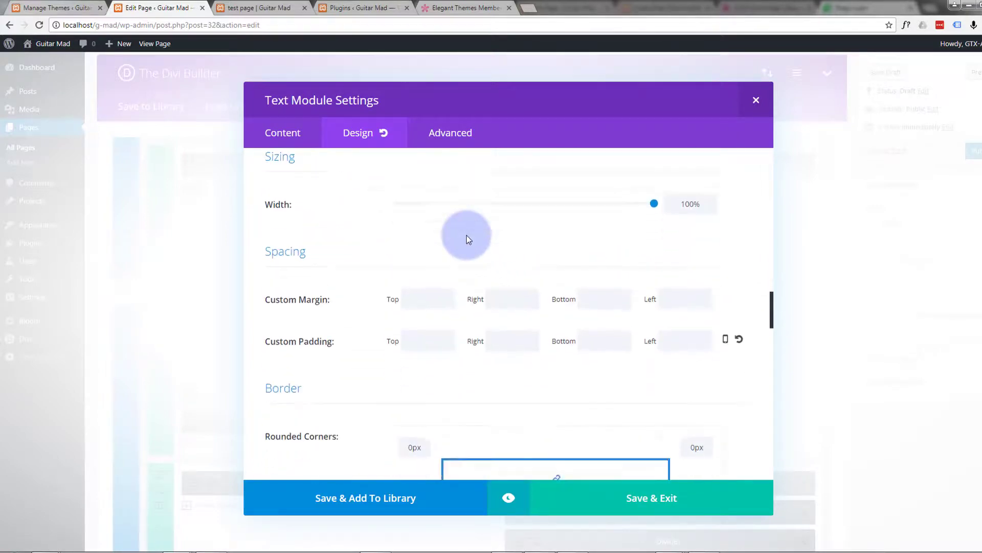
pyautogui.scroll(-5, 399, 254)
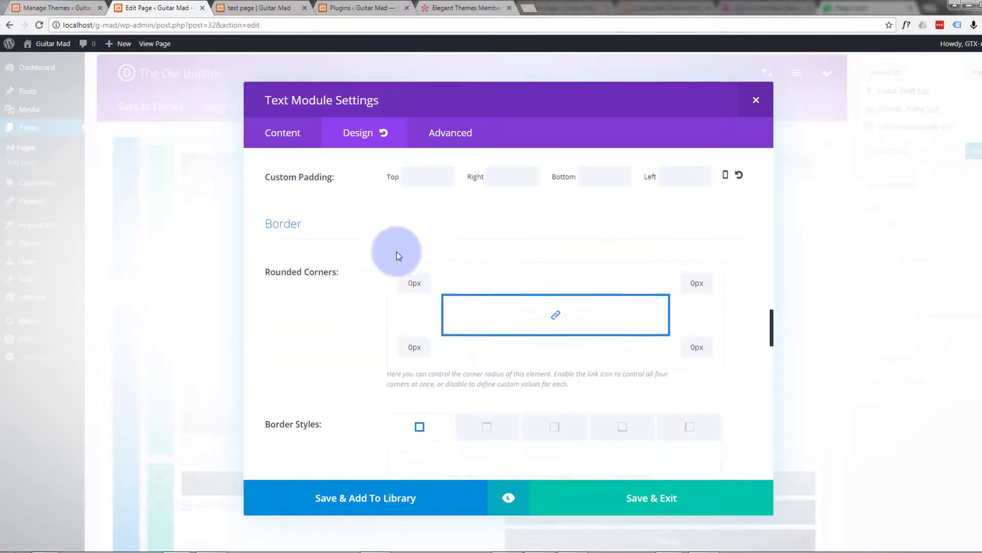
pyautogui.scroll(-10, 398, 256)
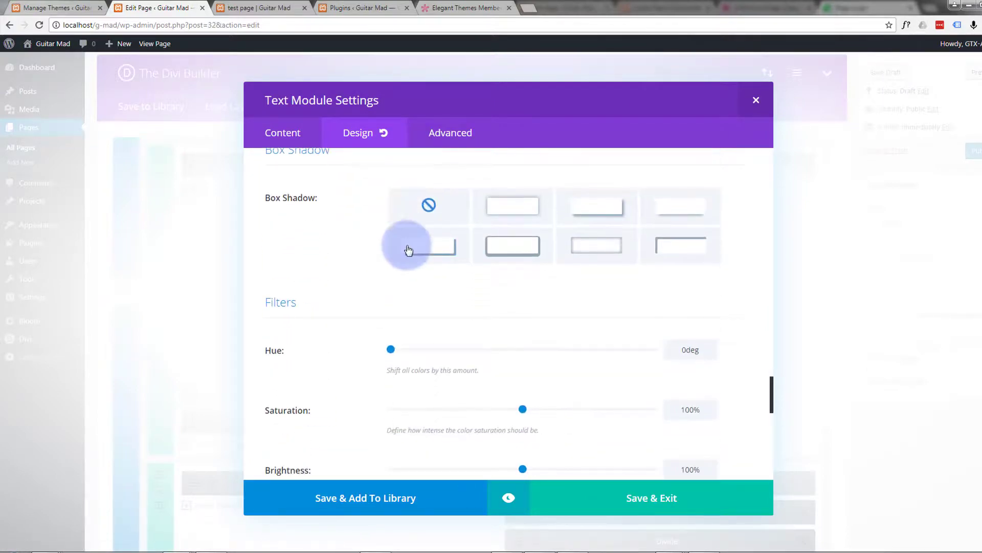
pyautogui.scroll(-7, 444, 247)
pyautogui.scroll(-5, 442, 247)
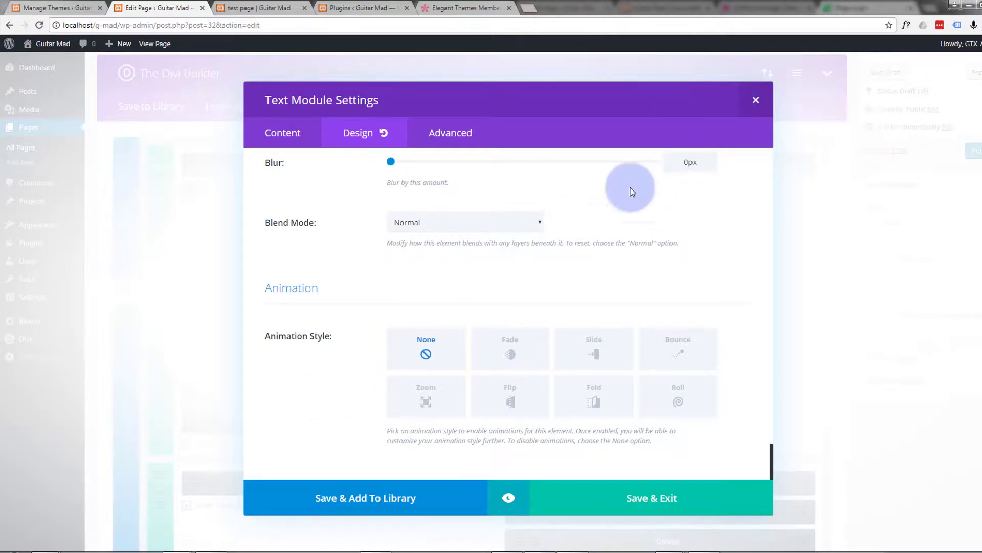
# - Close the Text module settings and review the test page's header and learning sections in the visual builder
pyautogui.click(757, 101)
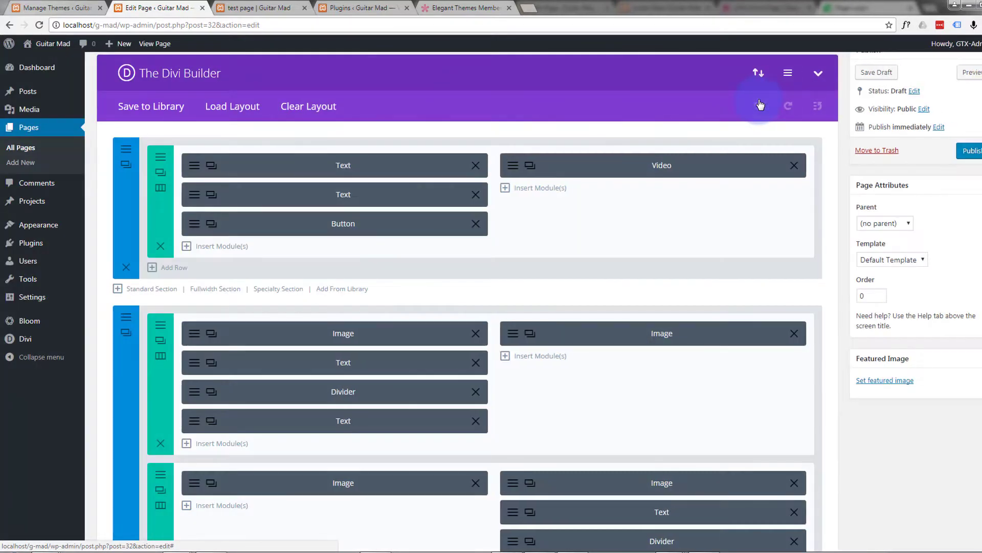
pyautogui.click(265, 9)
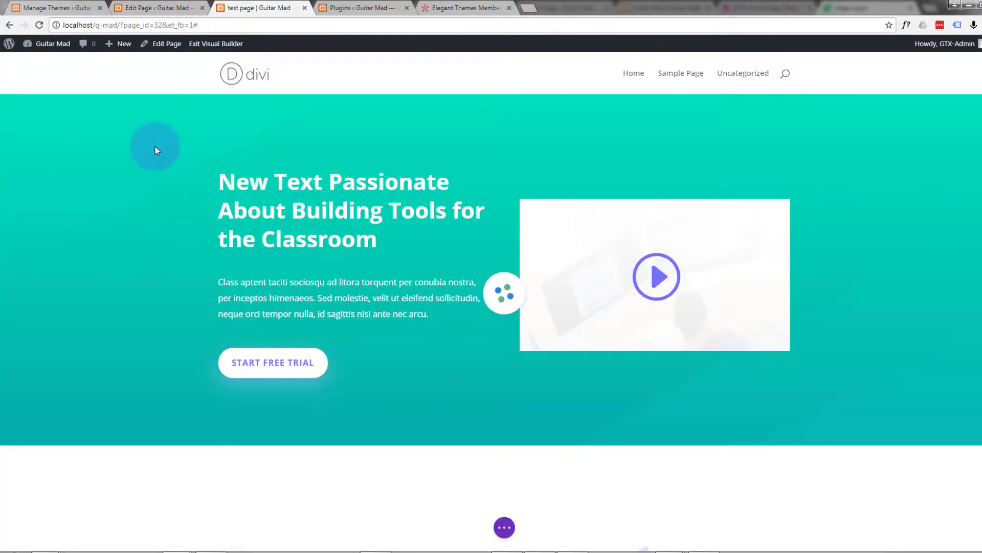
pyautogui.scroll(-3, 155, 147)
pyautogui.scroll(-5, 155, 147)
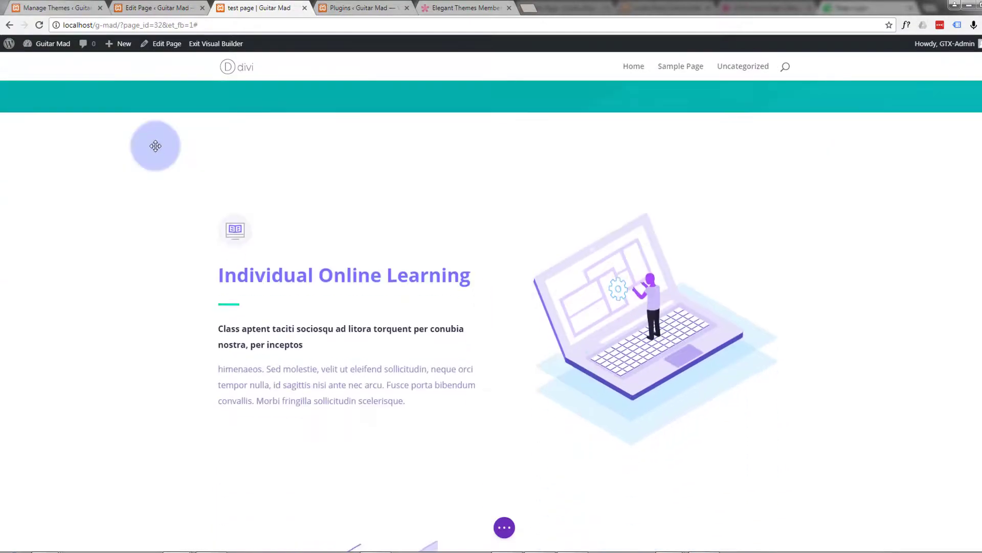
pyautogui.scroll(-8, 156, 147)
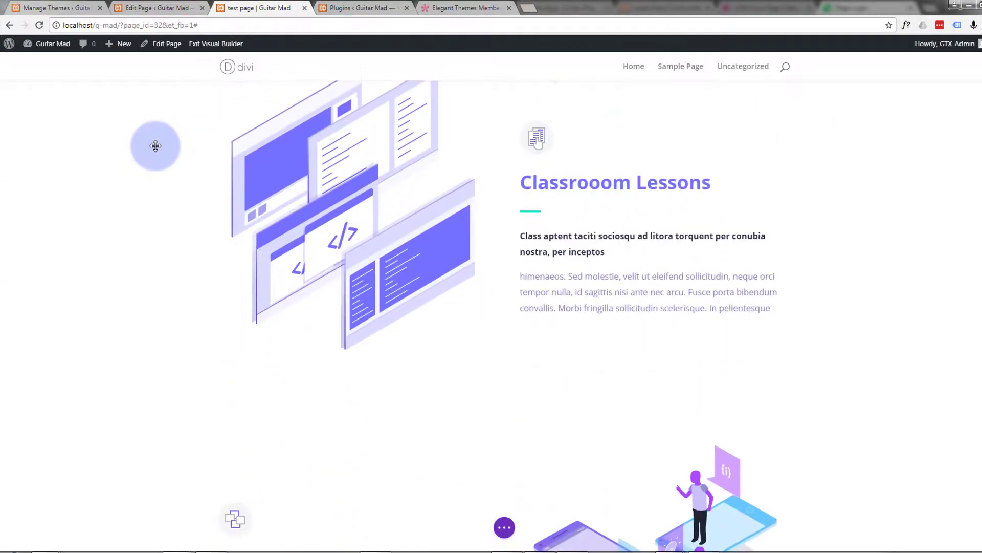
pyautogui.scroll(10, 156, 146)
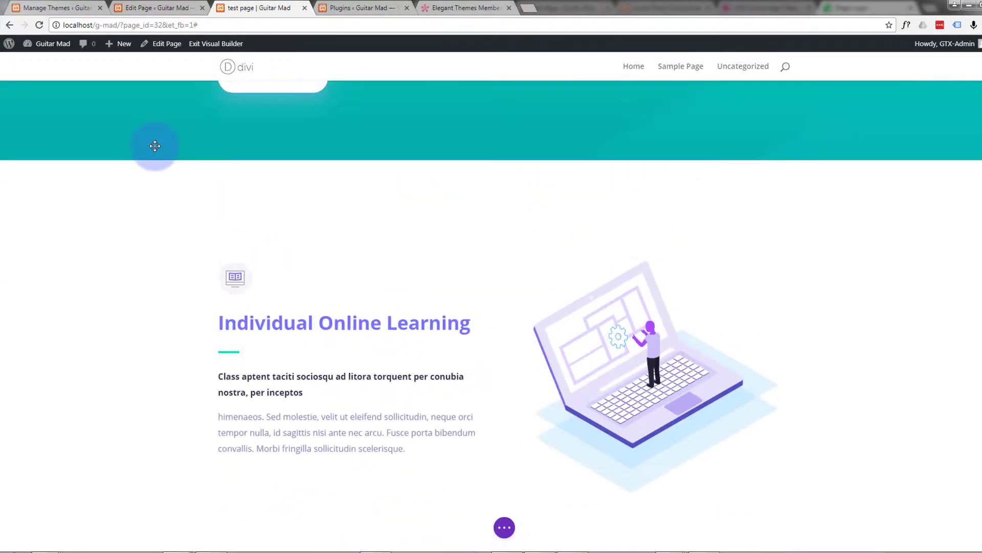
pyautogui.scroll(5, 156, 147)
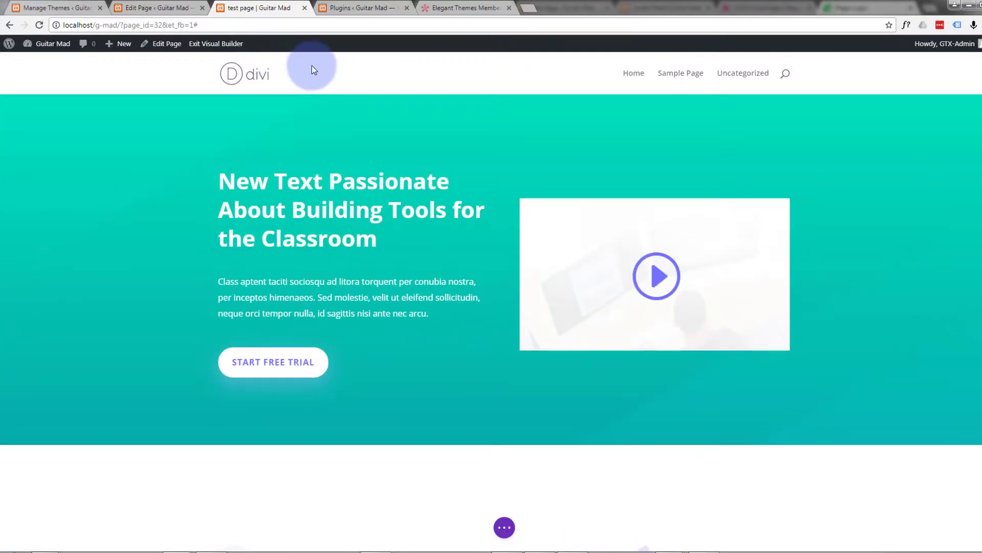
# - Switch to the Elegant Themes members area showing the Divi and Extra downloads
pyautogui.click(432, 7)
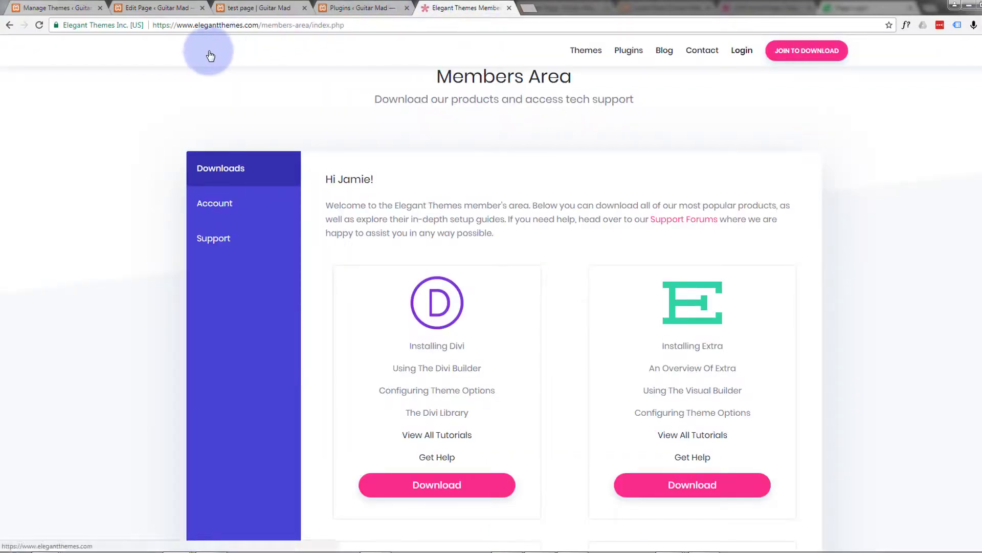